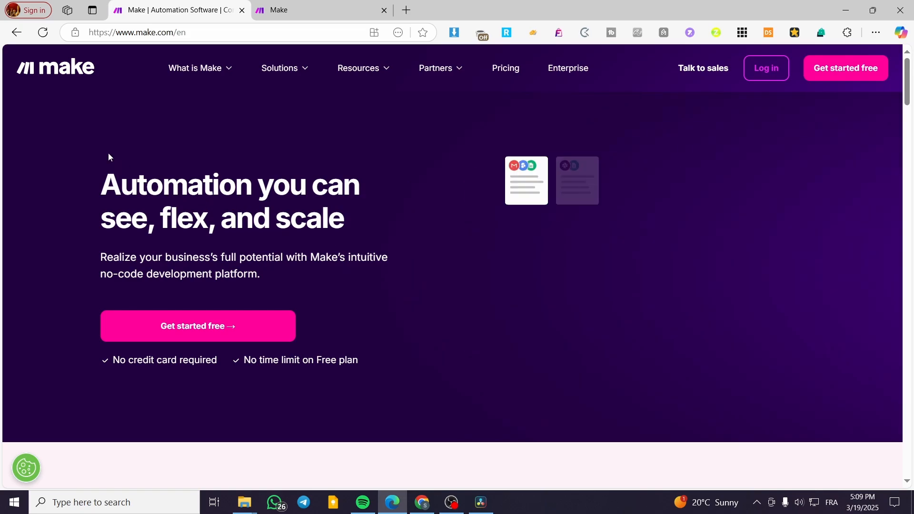
Go to the Connections page of the Make account and open the Scenario Builder with a new scenario.
{"action": "left_click", "coordinate": [297, 4]}
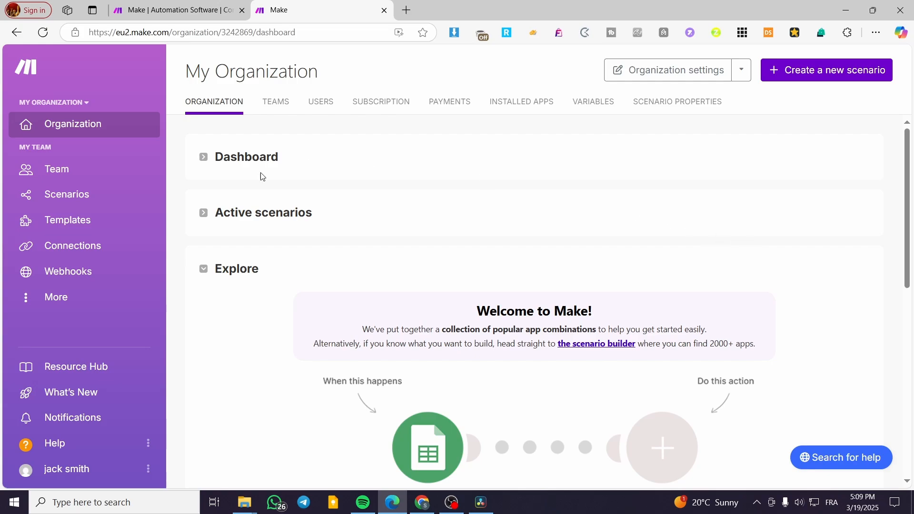
{"action": "left_click", "coordinate": [56, 248]}
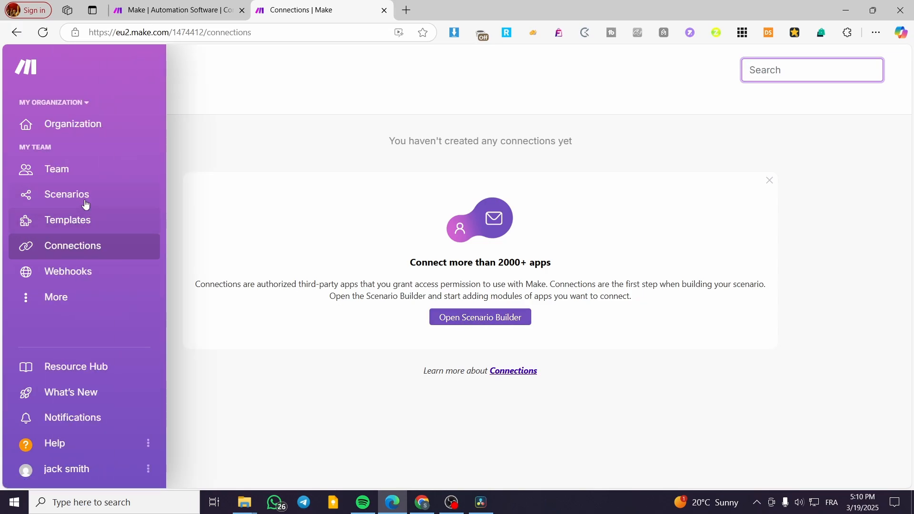
{"action": "left_click", "coordinate": [486, 317]}
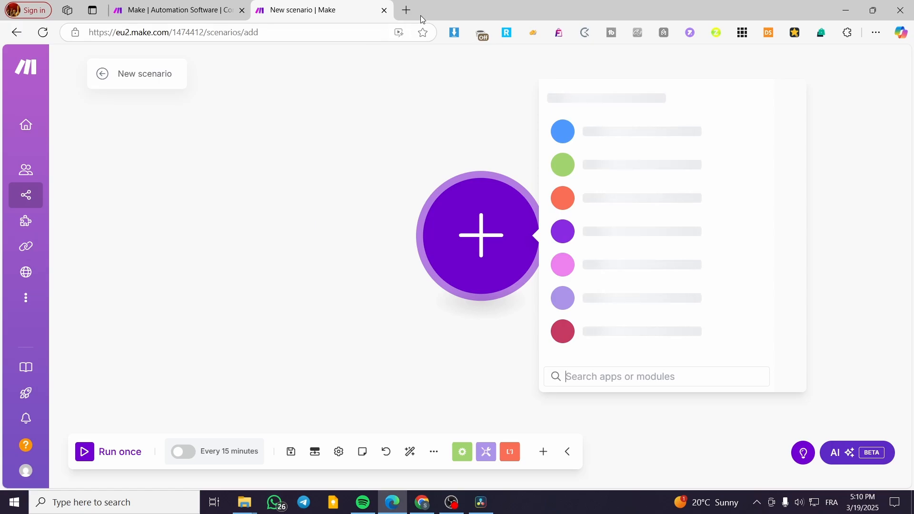
Search Google for "google cloud center" in a new browser tab and open the Google Cloud website.
{"action": "left_click", "coordinate": [406, 10]}
{"action": "type", "text": "google"}
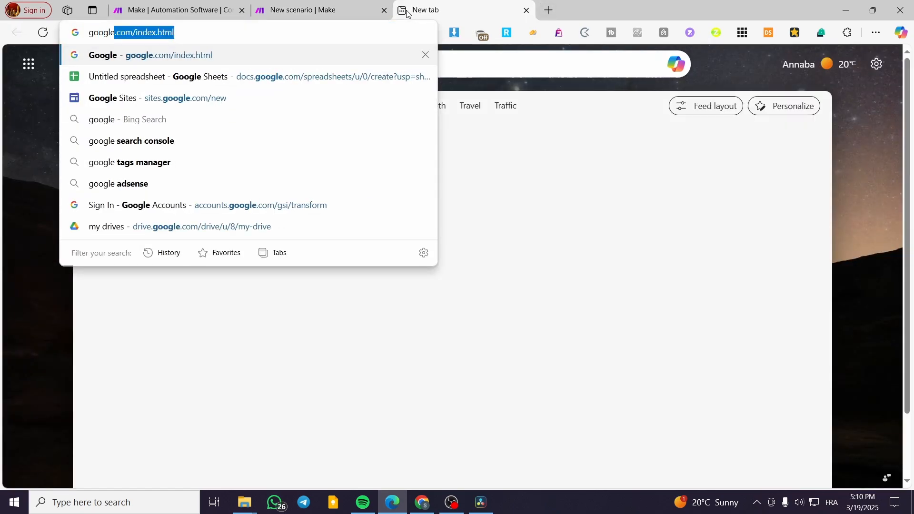
{"action": "key", "text": "Return"}
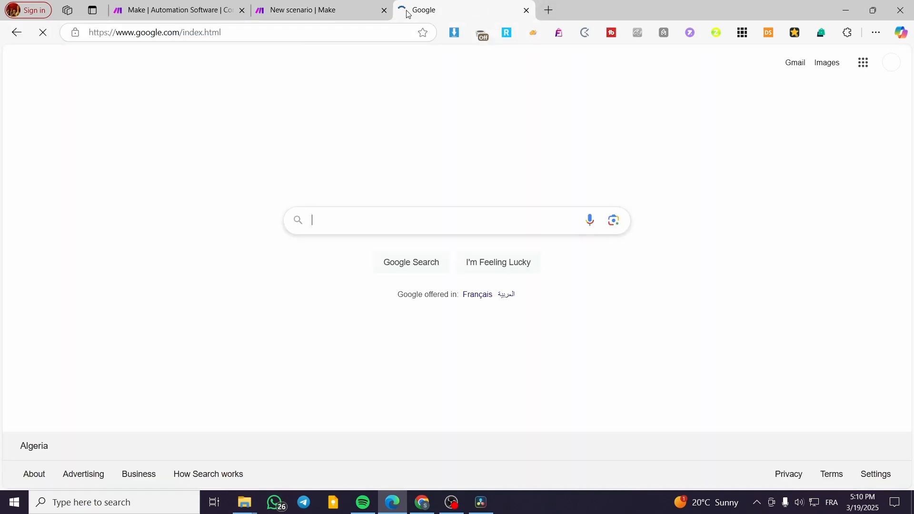
{"action": "type", "text": "g"}
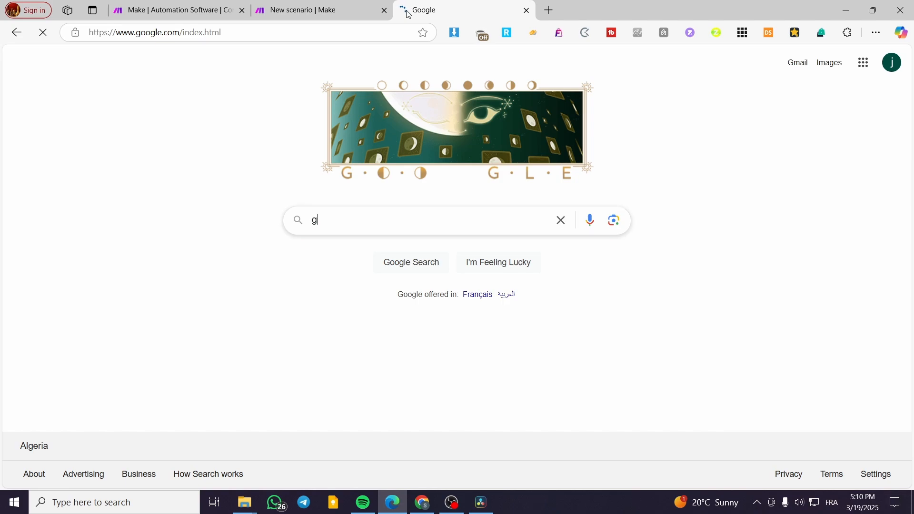
{"action": "type", "text": "oogle cloud center"}
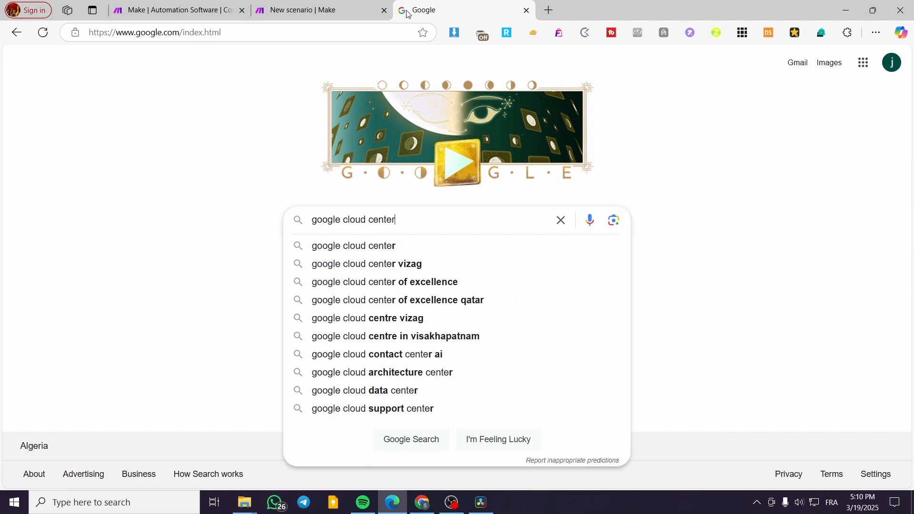
{"action": "key", "text": "Return"}
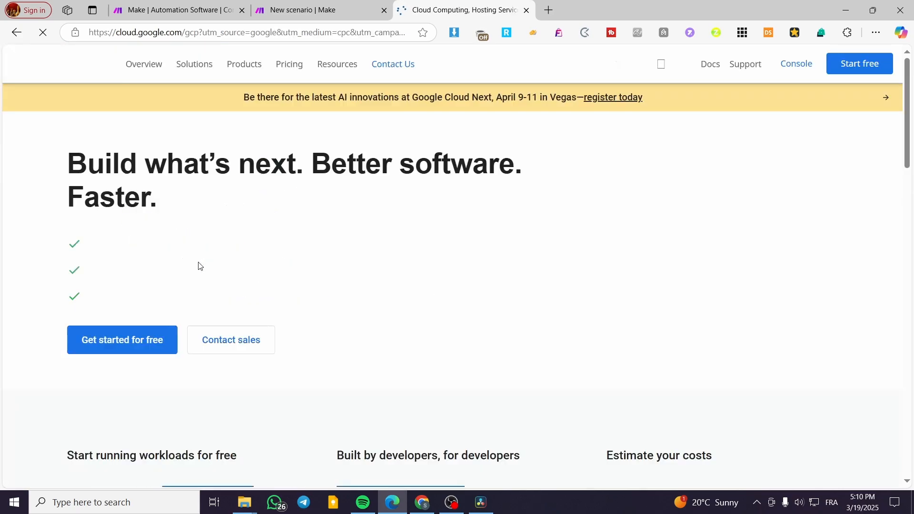
{"action": "left_click", "coordinate": [149, 352]}
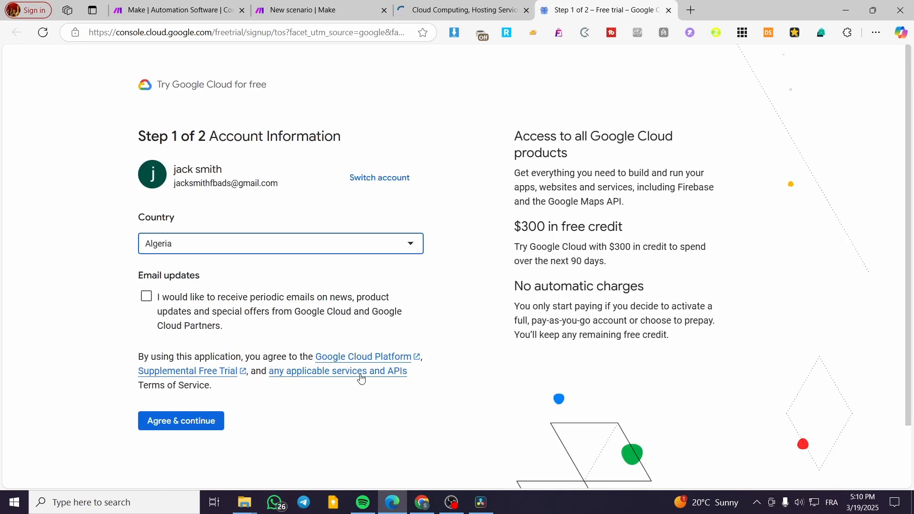
{"action": "left_click", "coordinate": [295, 245]}
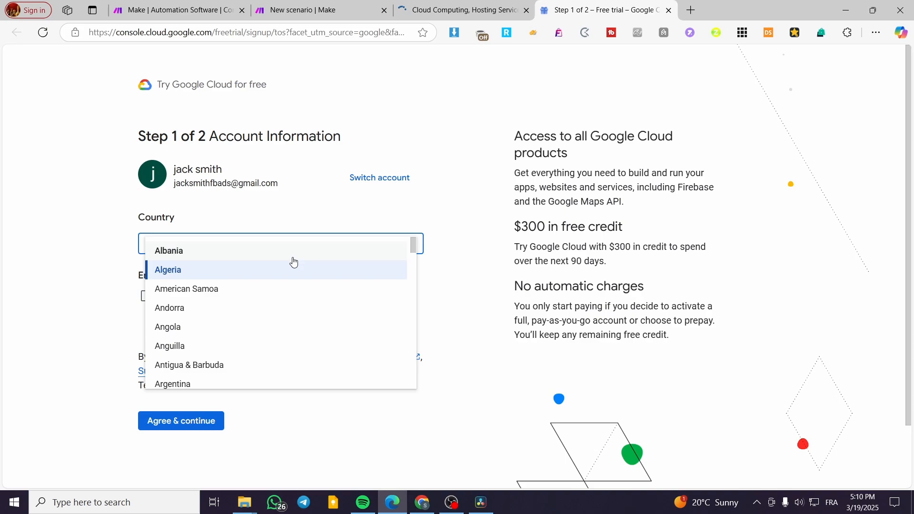
{"action": "key", "text": "f"}
{"action": "key", "text": "f"}
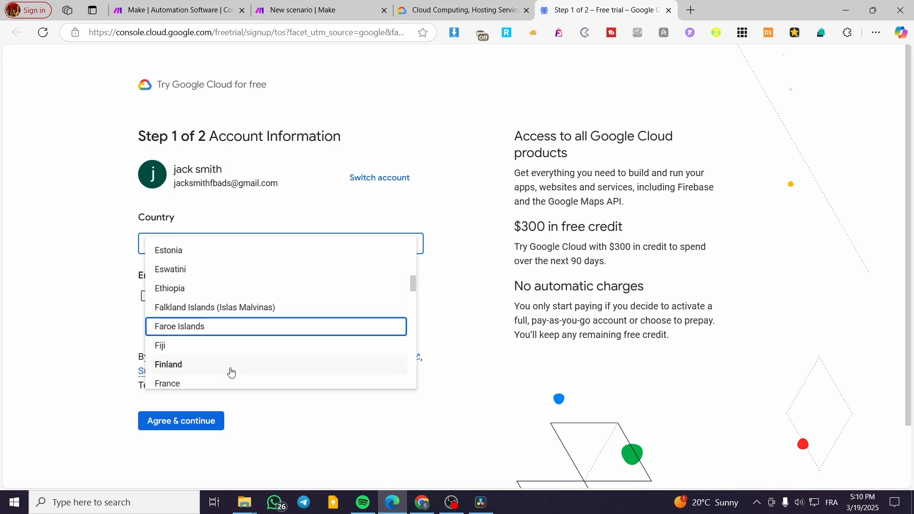
{"action": "scroll", "coordinate": [232, 373], "scroll_direction": "down", "scroll_amount": 2}
{"action": "left_click", "coordinate": [237, 272]}
{"action": "left_click", "coordinate": [204, 423]}
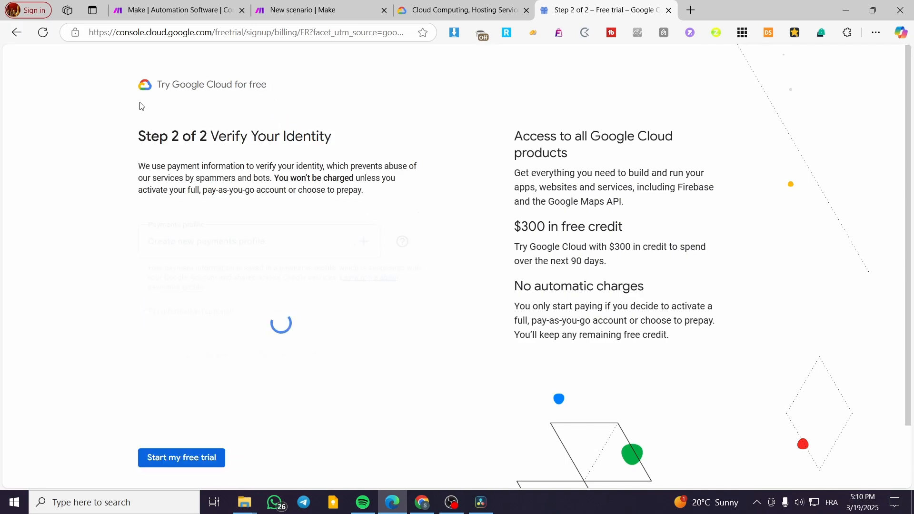
{"action": "left_click", "coordinate": [184, 461]}
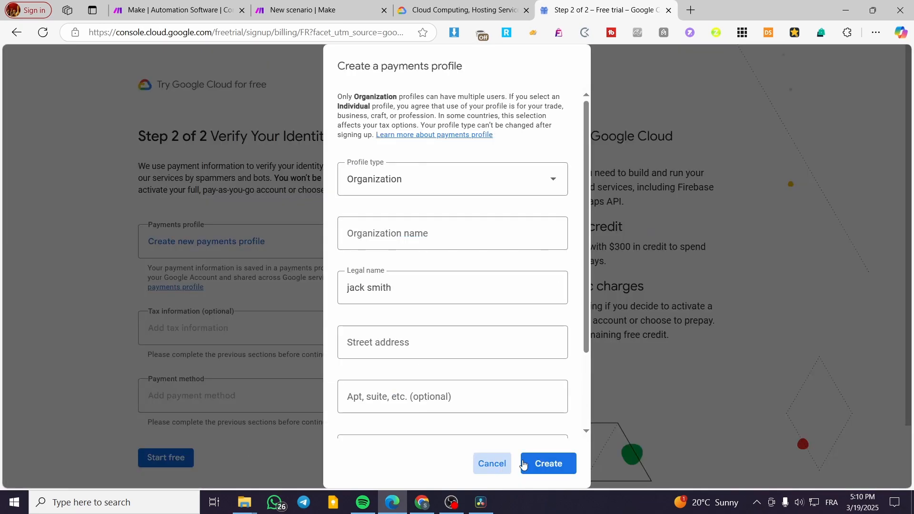
{"action": "left_click", "coordinate": [491, 464]}
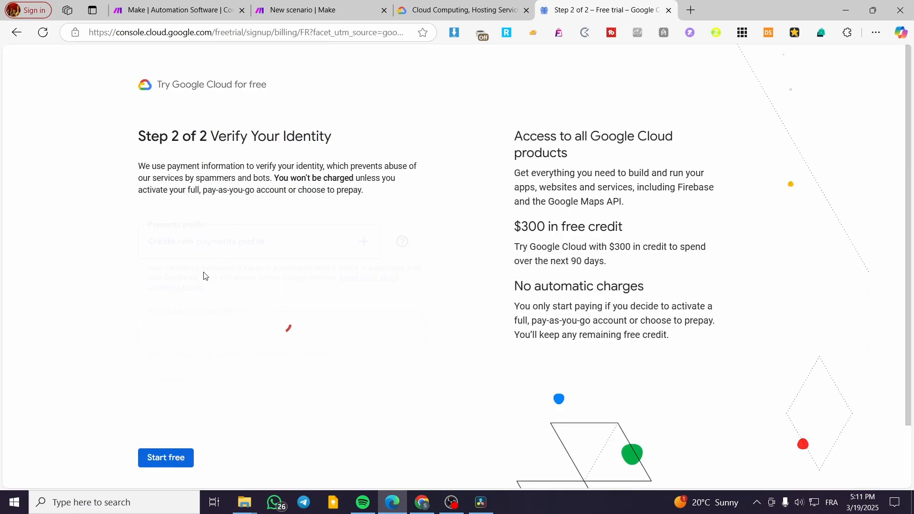
{"action": "scroll", "coordinate": [211, 347], "scroll_direction": "down", "scroll_amount": 2}
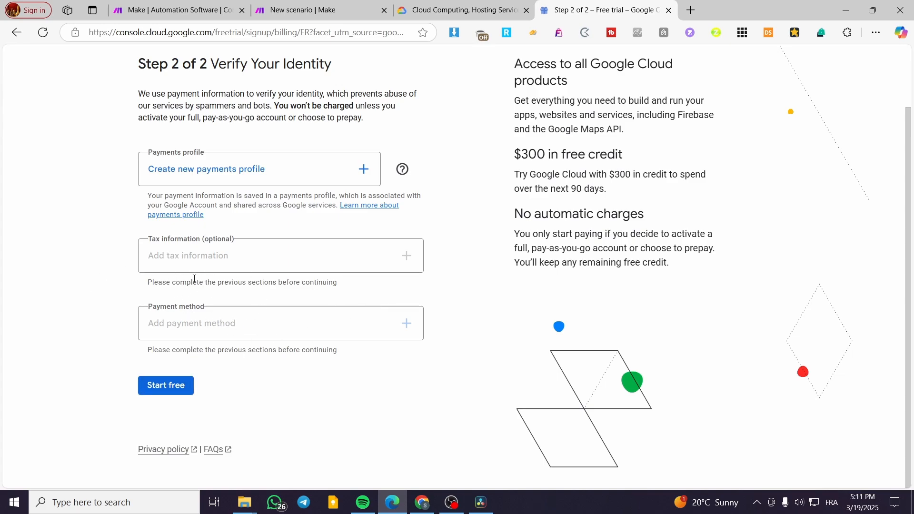
{"action": "key", "text": "alt+Left"}
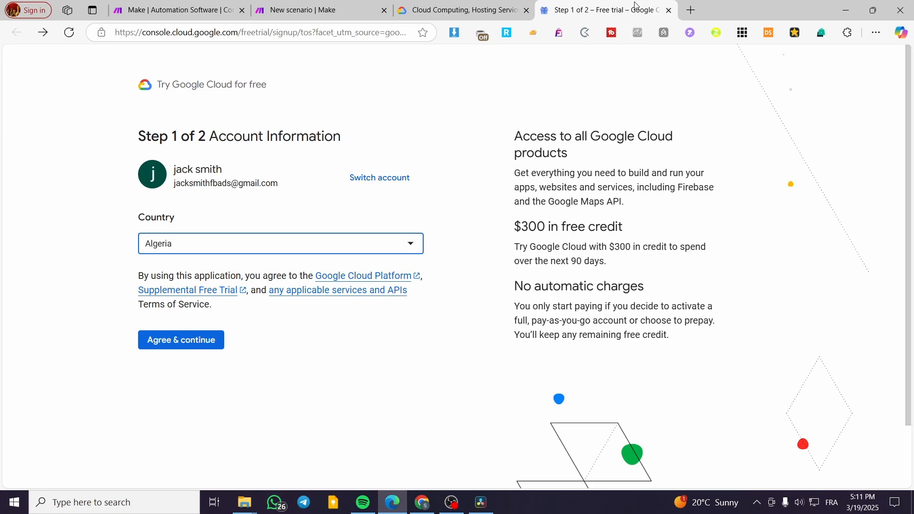
{"action": "left_click", "coordinate": [669, 11]}
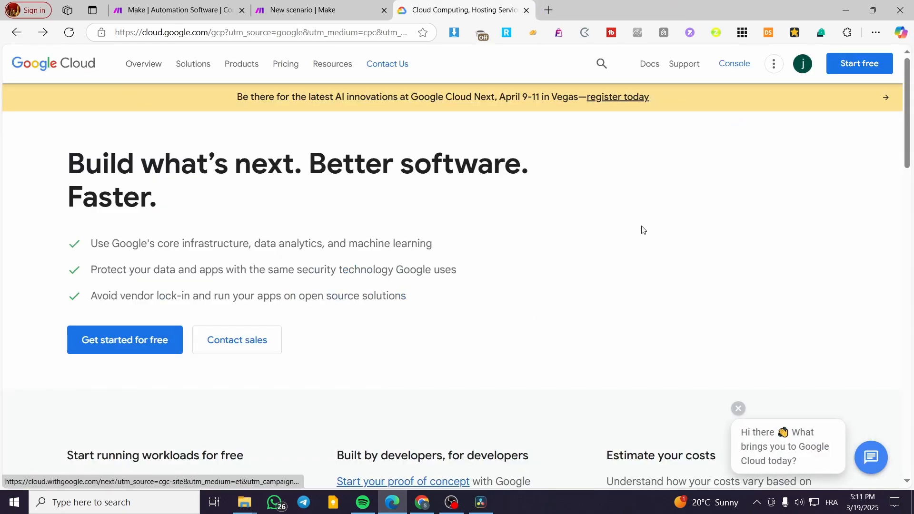
Open the OAuth consent screen under APIs & Services in the Google Cloud console and start its project configuration.
{"action": "left_click", "coordinate": [746, 70]}
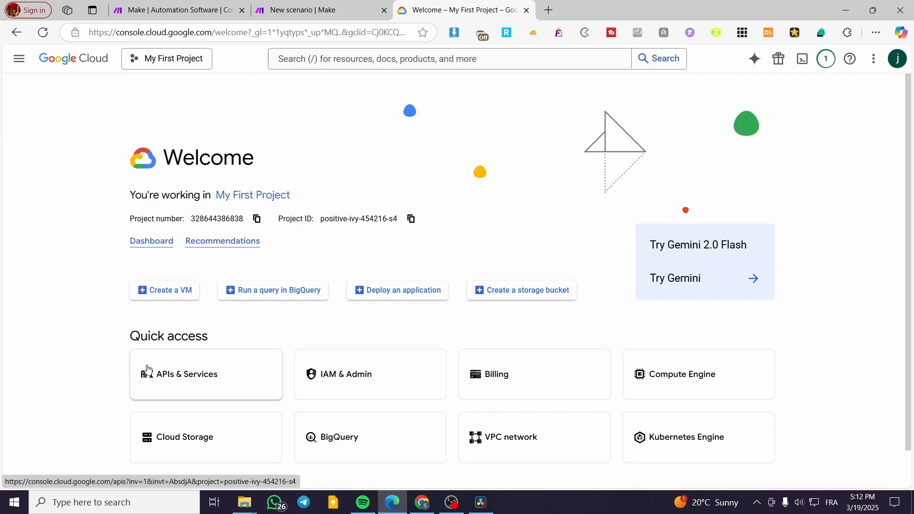
{"action": "left_click_drag", "start_coordinate": [211, 336], "coordinate": [110, 343]}
{"action": "left_click", "coordinate": [190, 379]}
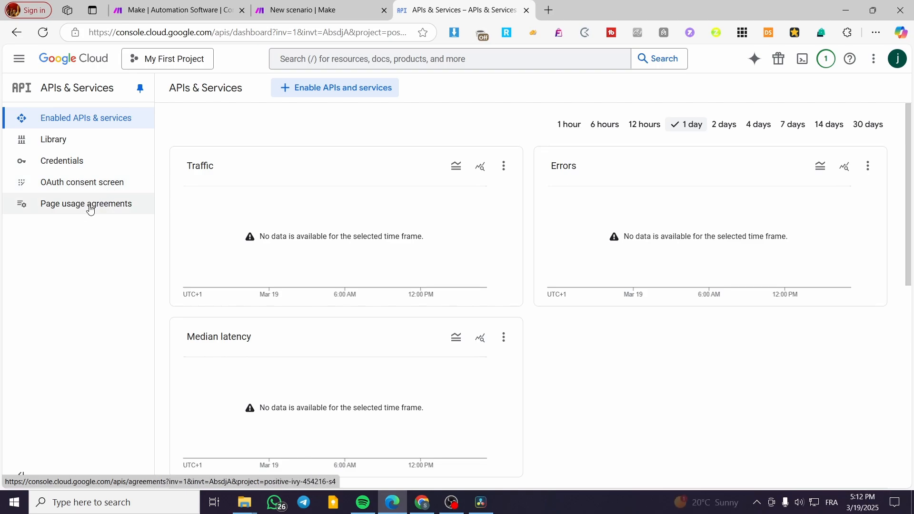
{"action": "left_click", "coordinate": [39, 187]}
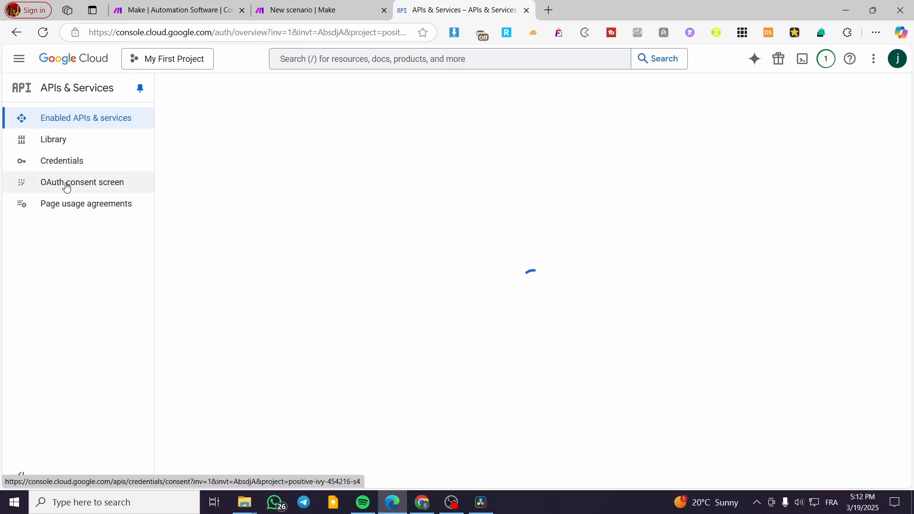
{"action": "left_click", "coordinate": [533, 383]}
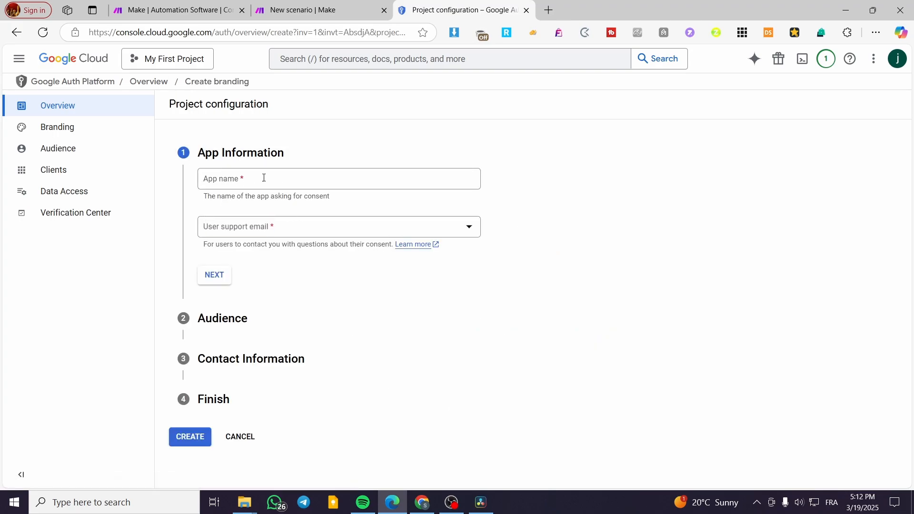
Name the app makedriveaccess, choose the account's email as the user support email, and set the audience to External.
{"action": "left_click", "coordinate": [293, 184]}
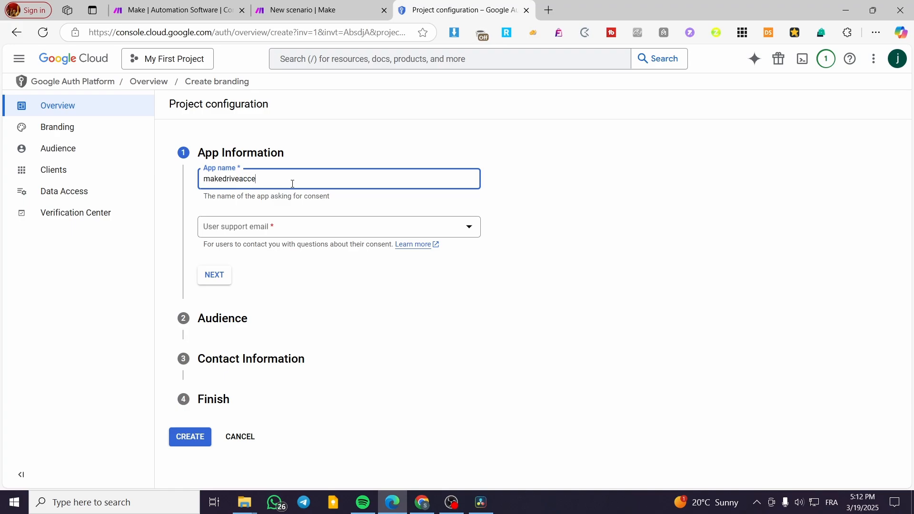
{"action": "left_click", "coordinate": [297, 227]}
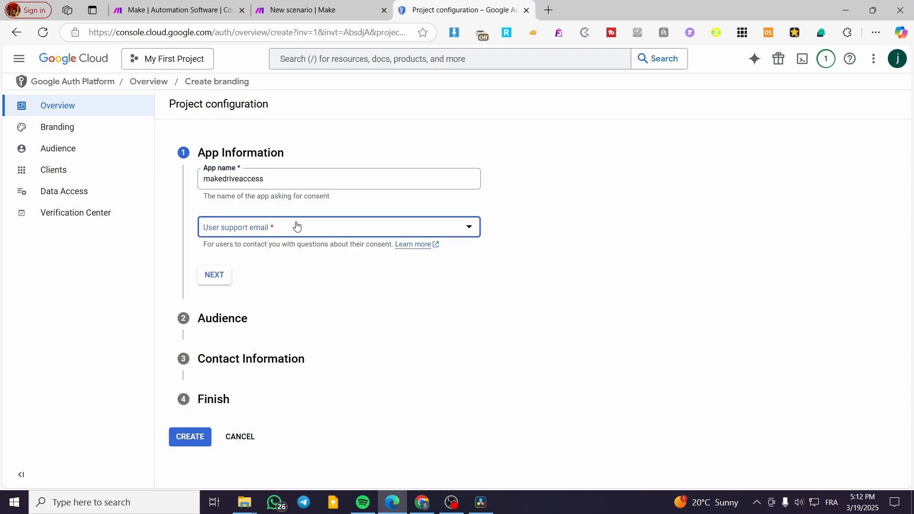
{"action": "left_click", "coordinate": [318, 238]}
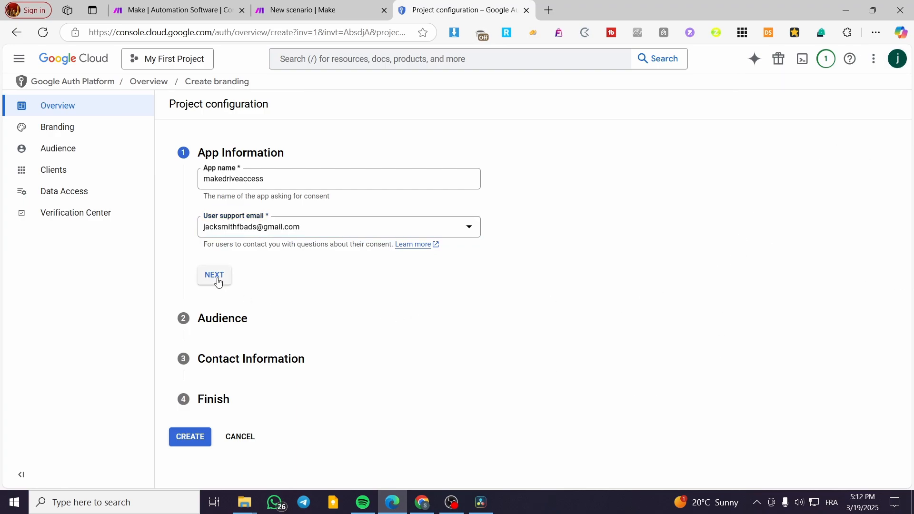
{"action": "left_click", "coordinate": [218, 279]}
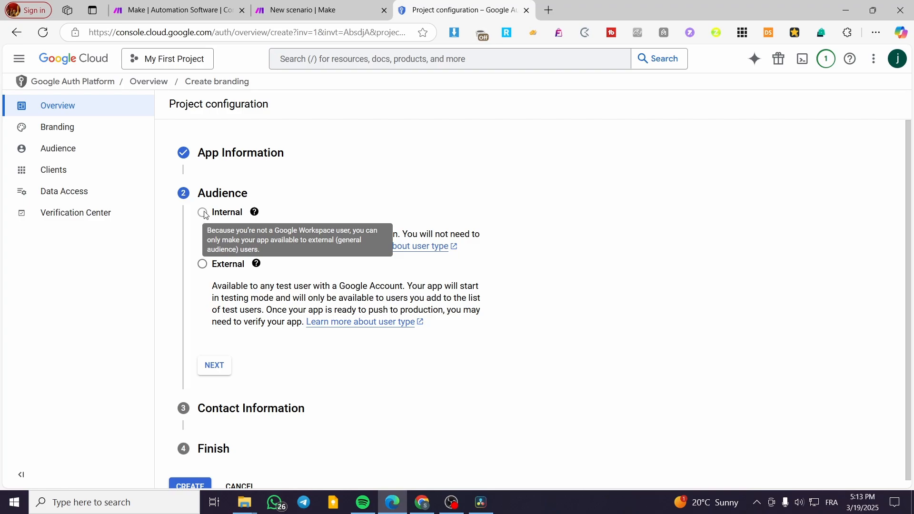
{"action": "left_click", "coordinate": [208, 263]}
{"action": "left_click", "coordinate": [225, 369]}
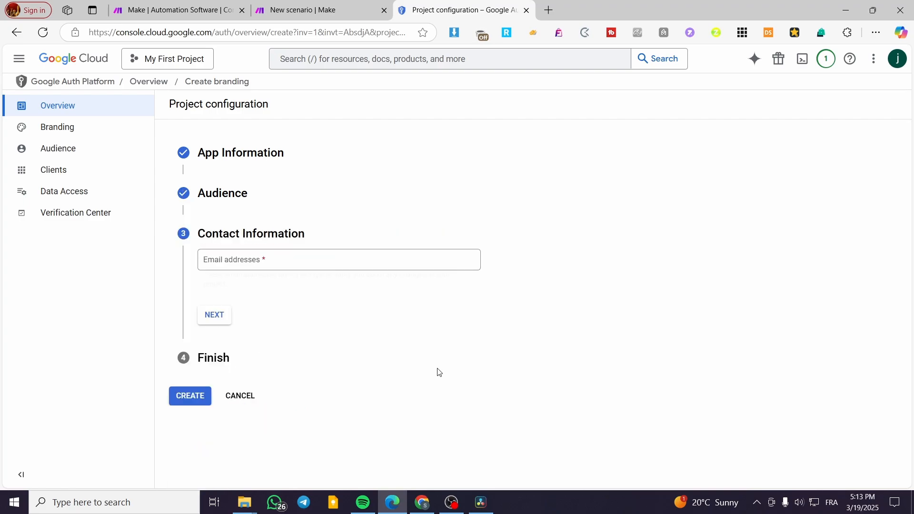
Copy the user support email from the app information and enter it as the contact email address.
{"action": "left_click", "coordinate": [257, 261]}
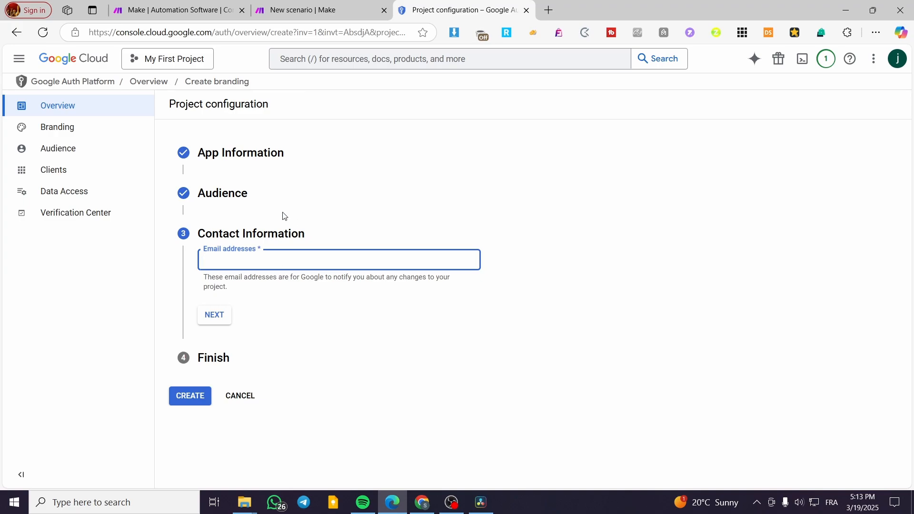
{"action": "left_click", "coordinate": [245, 157]}
{"action": "left_click_drag", "start_coordinate": [307, 229], "coordinate": [199, 229]}
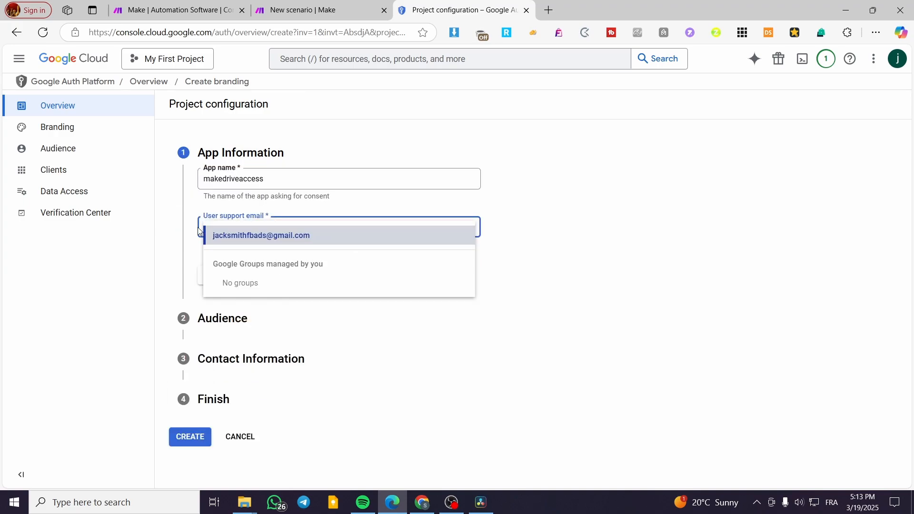
{"action": "key", "text": "ctrl+c"}
{"action": "left_click", "coordinate": [243, 362]}
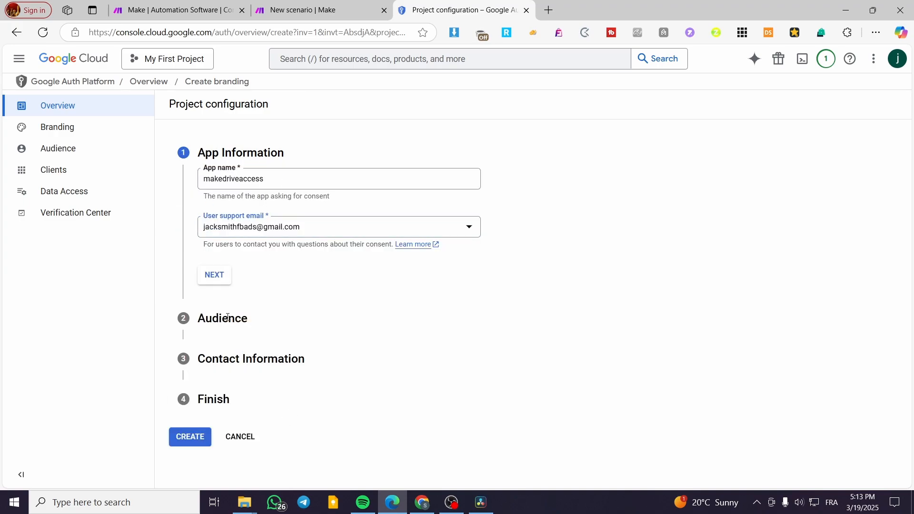
{"action": "left_click", "coordinate": [214, 274]}
{"action": "left_click", "coordinate": [219, 368]}
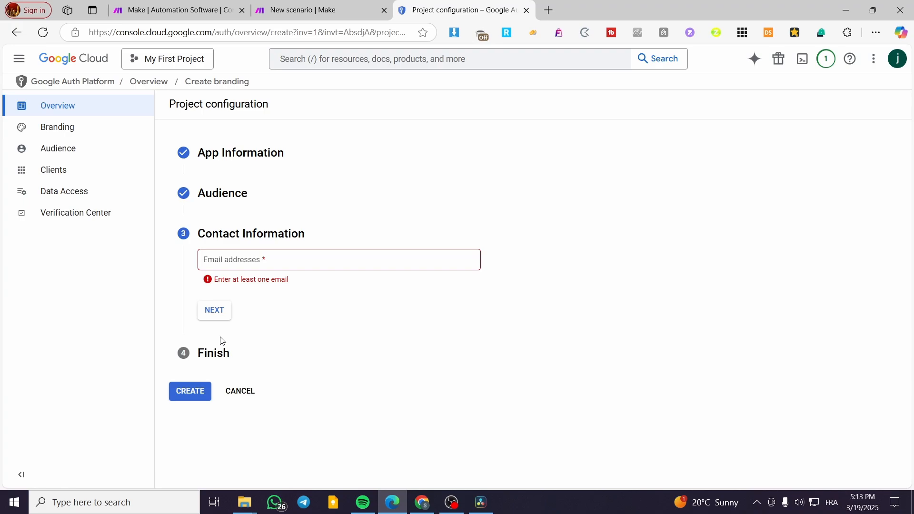
{"action": "left_click", "coordinate": [258, 265]}
{"action": "left_click", "coordinate": [215, 307]}
{"action": "left_click", "coordinate": [214, 313]}
Agree to the Google API Services User Data Policy and create the OAuth configuration.
{"action": "left_click", "coordinate": [204, 300]}
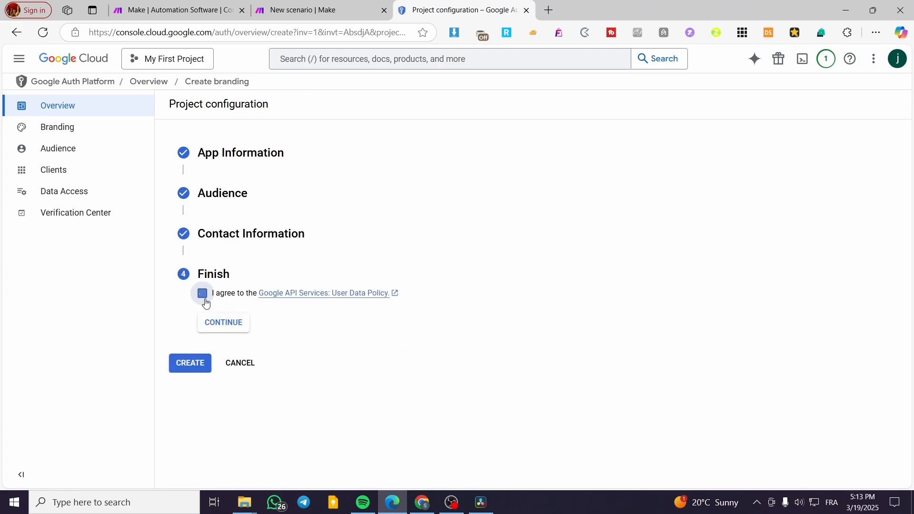
{"action": "left_click", "coordinate": [223, 323]}
{"action": "left_click", "coordinate": [195, 316]}
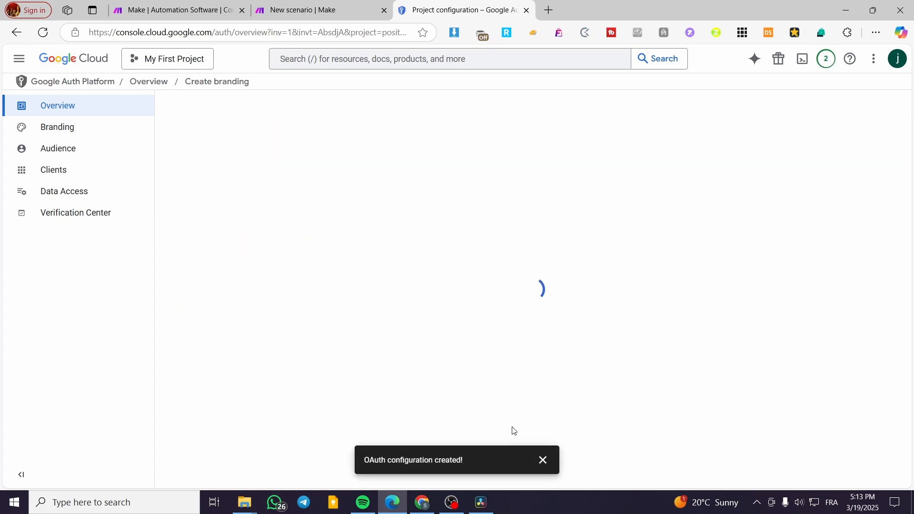
Open the project picker and select My First Project.
{"action": "left_click", "coordinate": [45, 171]}
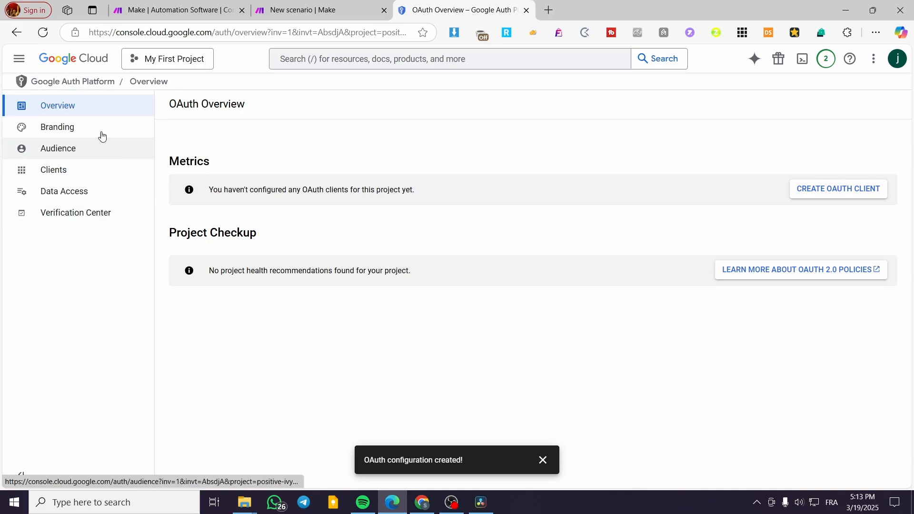
{"action": "left_click", "coordinate": [164, 59]}
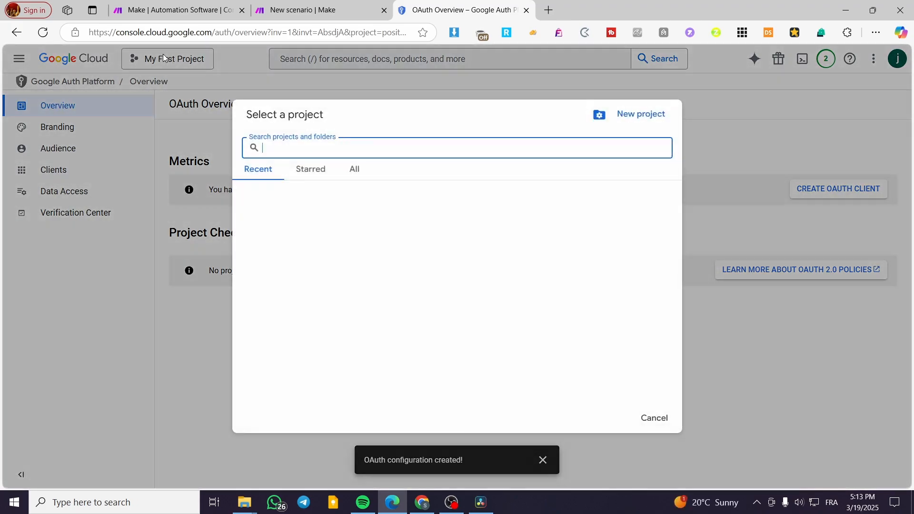
{"action": "left_click", "coordinate": [331, 208]}
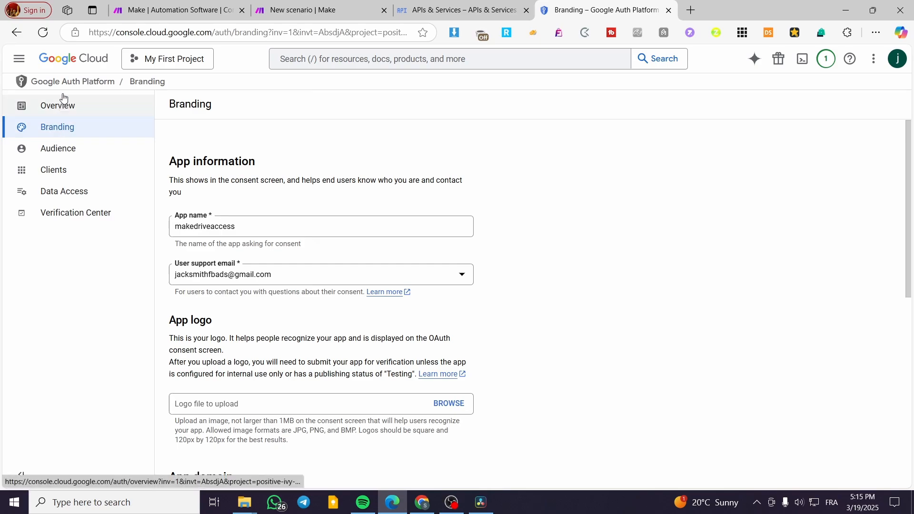
Close the extra console tab and return to the Credentials page of APIs & Services.
{"action": "left_click", "coordinate": [86, 59]}
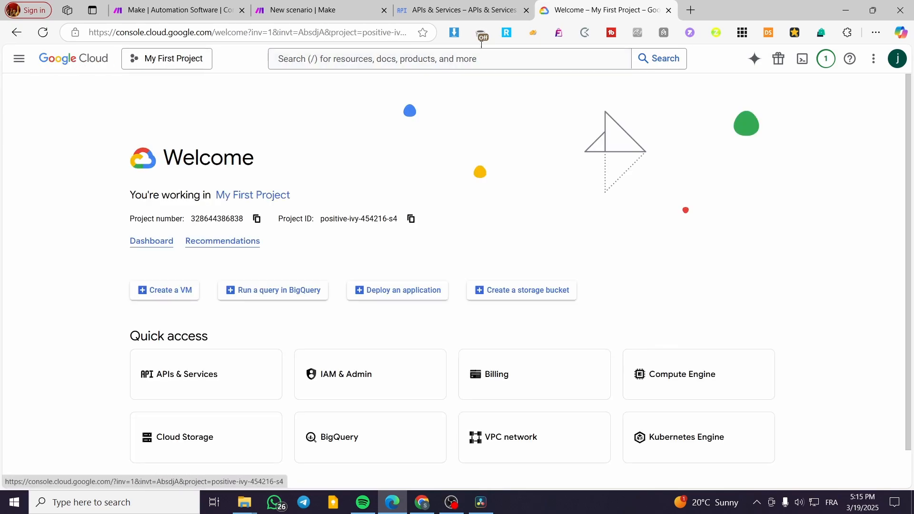
{"action": "left_click", "coordinate": [189, 383]}
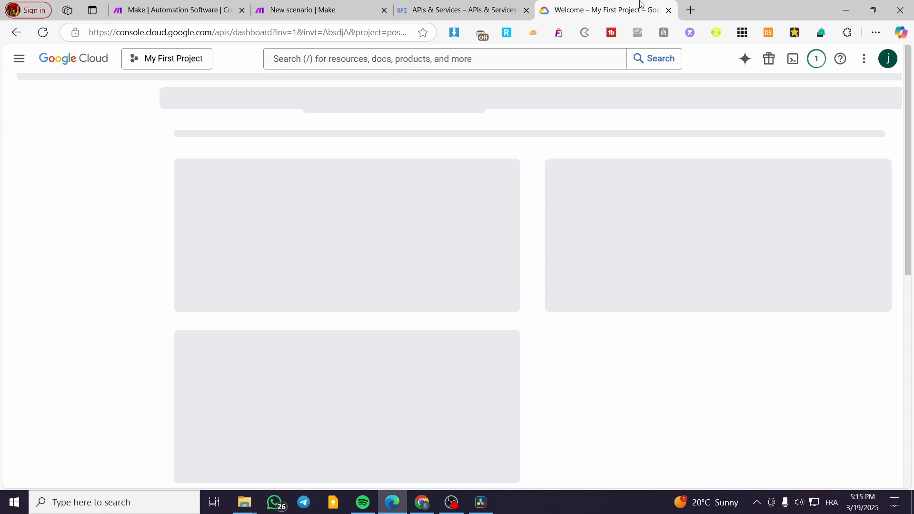
{"action": "key", "text": "ctrl+w"}
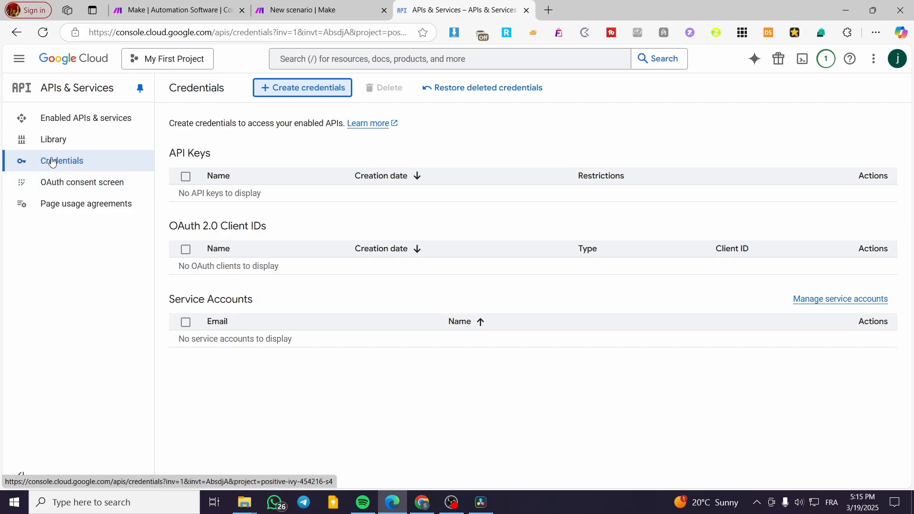
Start creating OAuth client ID credentials with Web application as the application type.
{"action": "left_click", "coordinate": [286, 90]}
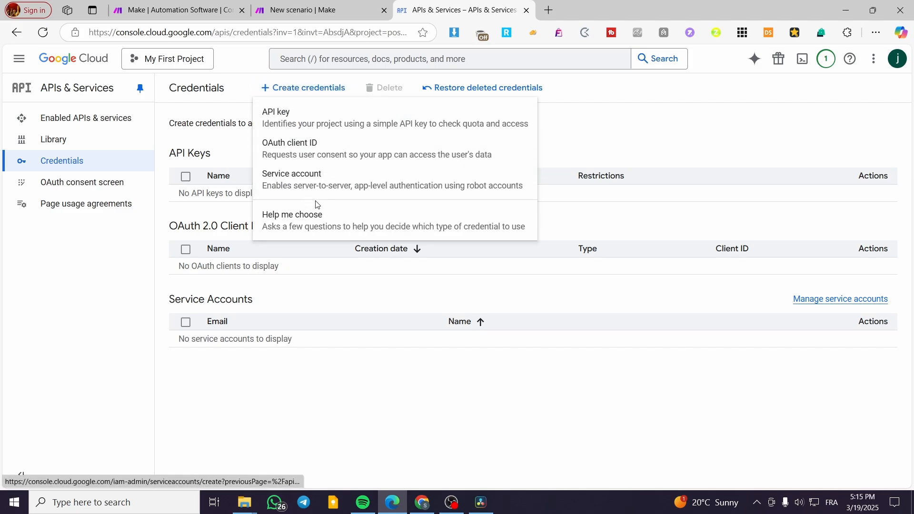
{"action": "left_click", "coordinate": [303, 156]}
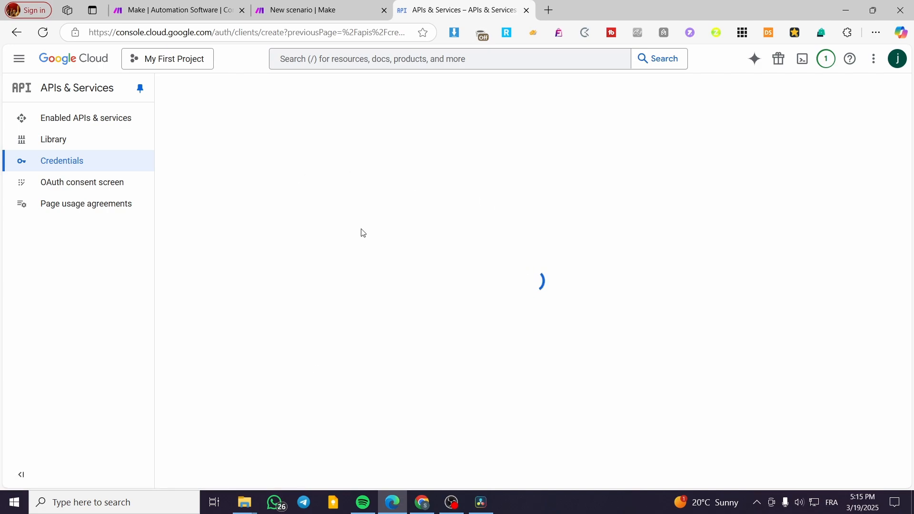
{"action": "left_click", "coordinate": [263, 199]}
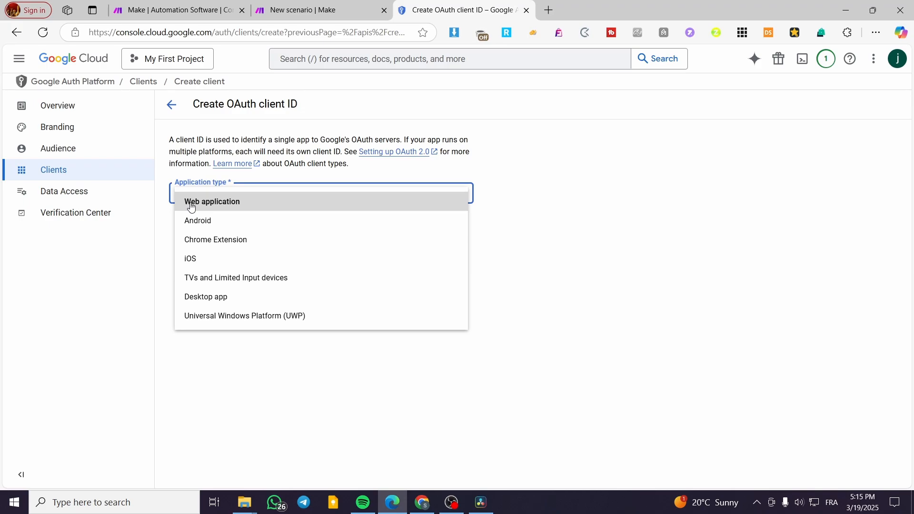
{"action": "left_click", "coordinate": [310, 208]}
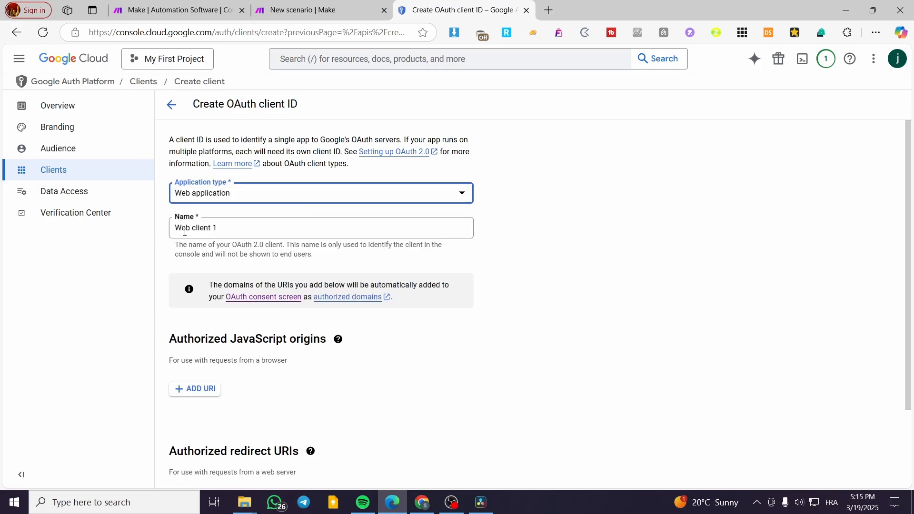
{"action": "scroll", "coordinate": [242, 231], "scroll_direction": "down", "scroll_amount": 3}
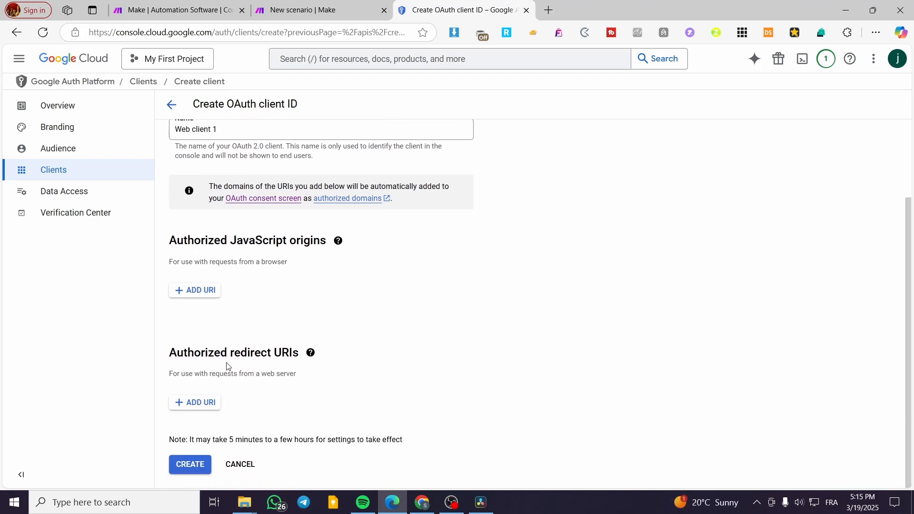
{"action": "left_click", "coordinate": [200, 404]}
{"action": "scroll", "coordinate": [292, 385], "scroll_direction": "down", "scroll_amount": 1}
{"action": "left_click", "coordinate": [200, 402]}
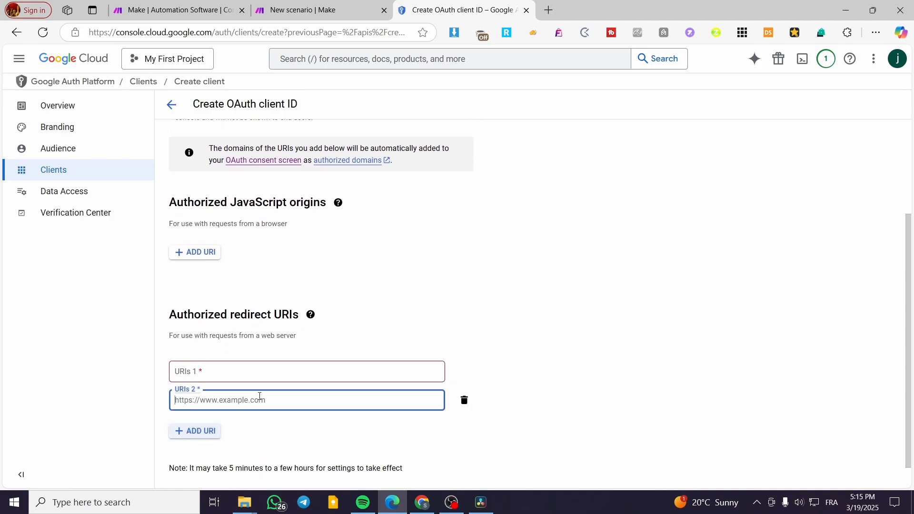
{"action": "left_click", "coordinate": [257, 388]}
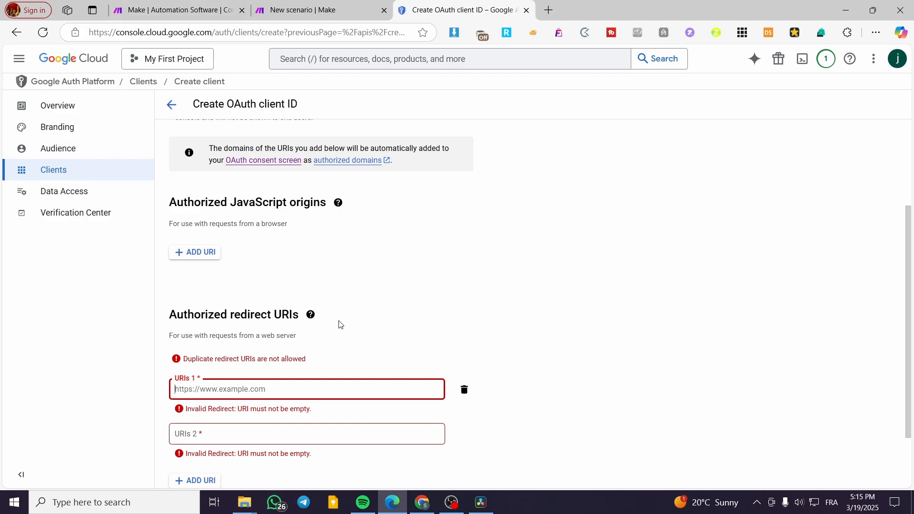
{"action": "type", "text": "https"}
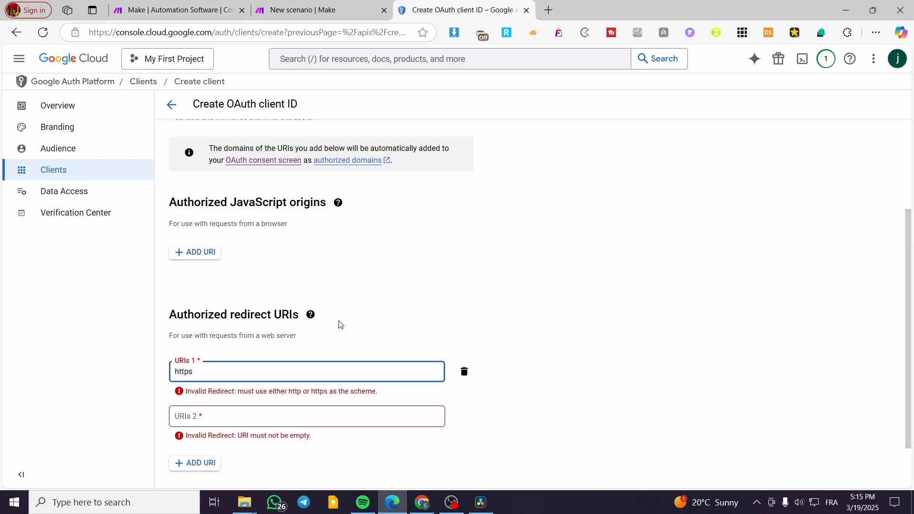
{"action": "type", "text": ":"}
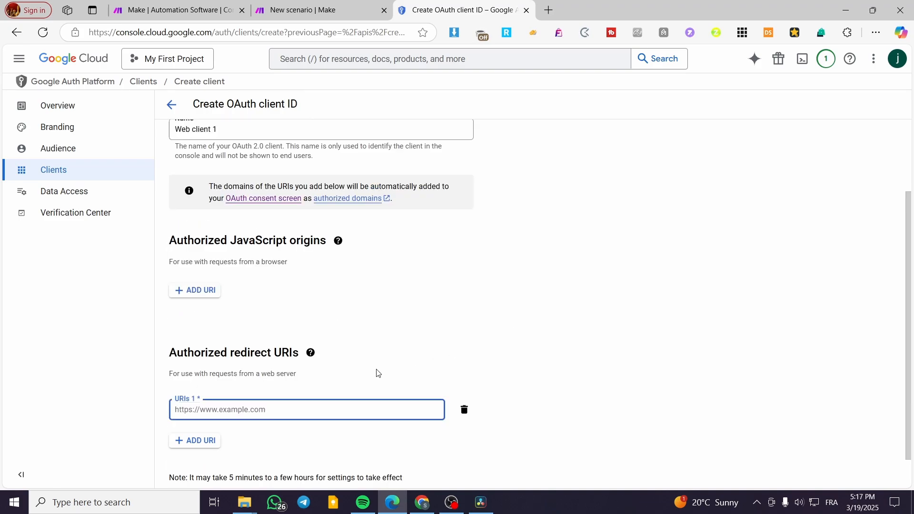
{"action": "type", "text": "https://www.make.com/oauth/cb/google-restricted"}
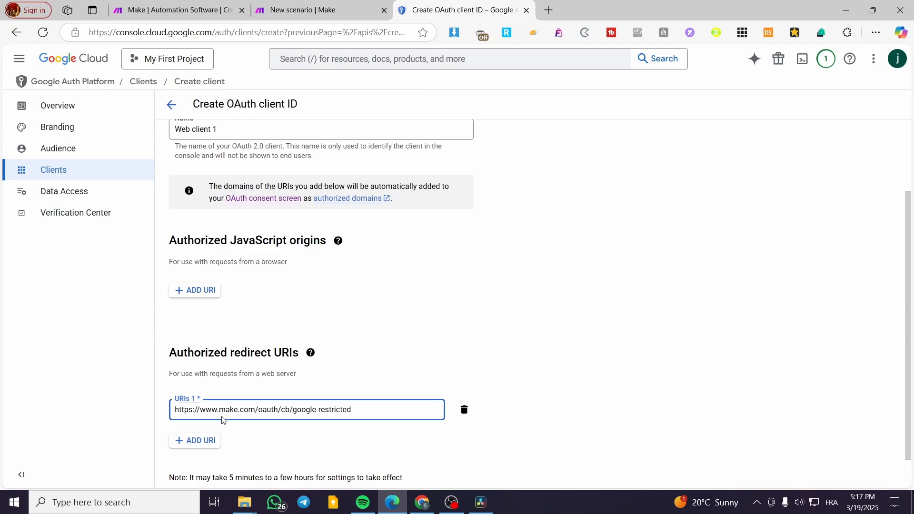
{"action": "scroll", "coordinate": [532, 417], "scroll_direction": "down", "scroll_amount": 1}
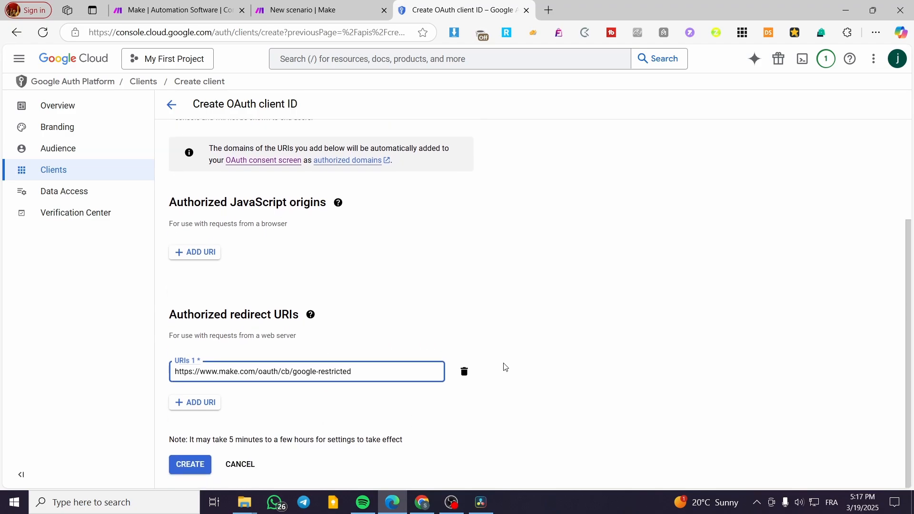
{"action": "left_click", "coordinate": [206, 404]}
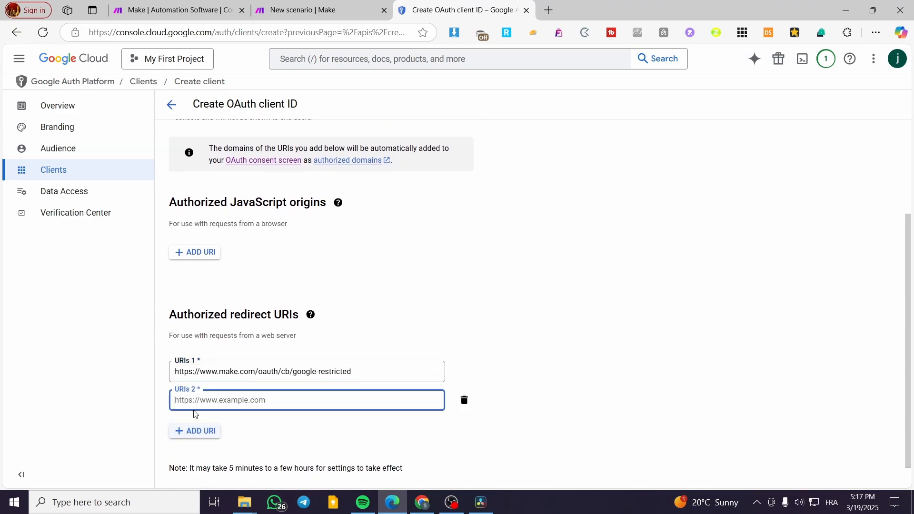
{"action": "type", "text": "https://www.make.com/oauth/cb/google-restricted"}
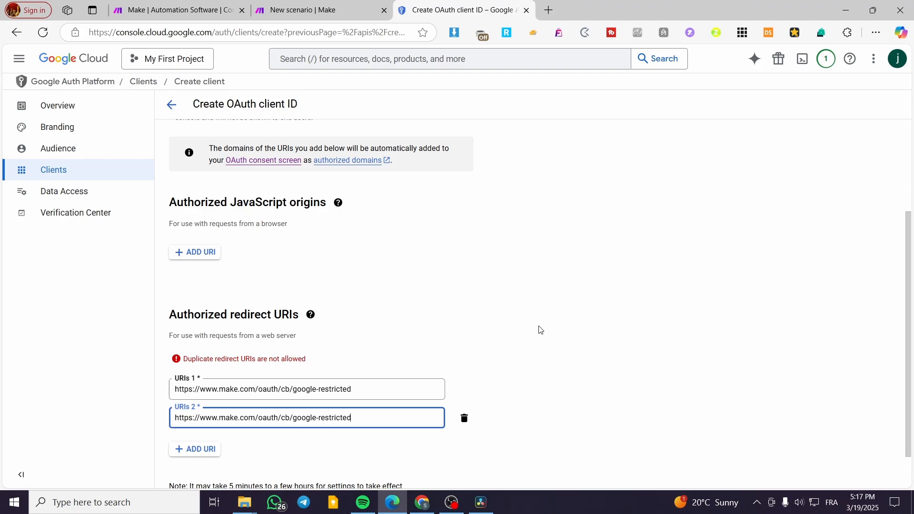
{"action": "left_click", "coordinate": [540, 329]}
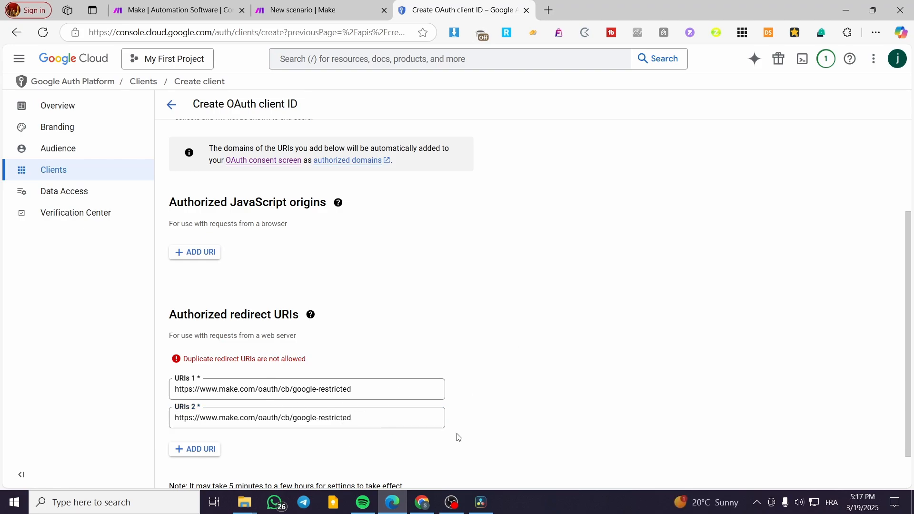
{"action": "mouse_move", "coordinate": [464, 420]}
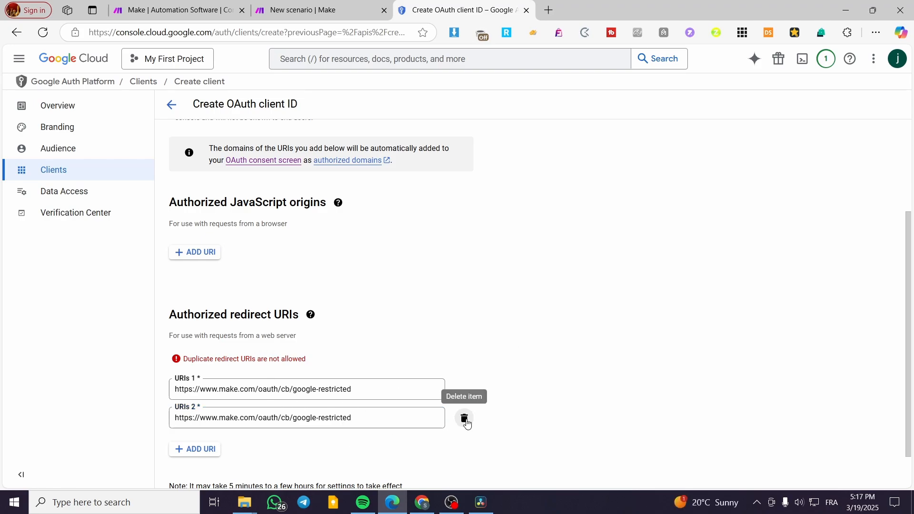
{"action": "left_click", "coordinate": [464, 419]}
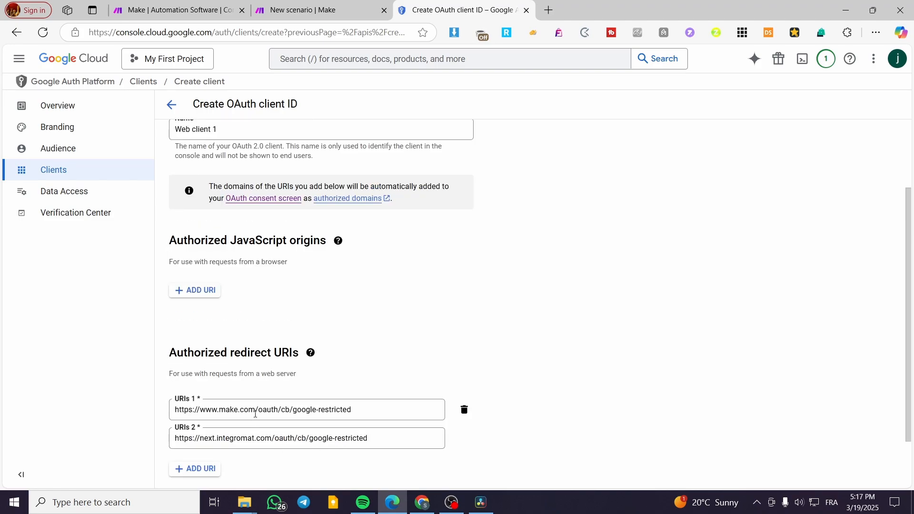
Create the OAuth client with the two redirect URIs, copy its client ID, and dismiss the confirmation.
{"action": "left_click_drag", "start_coordinate": [258, 409], "coordinate": [173, 410]}
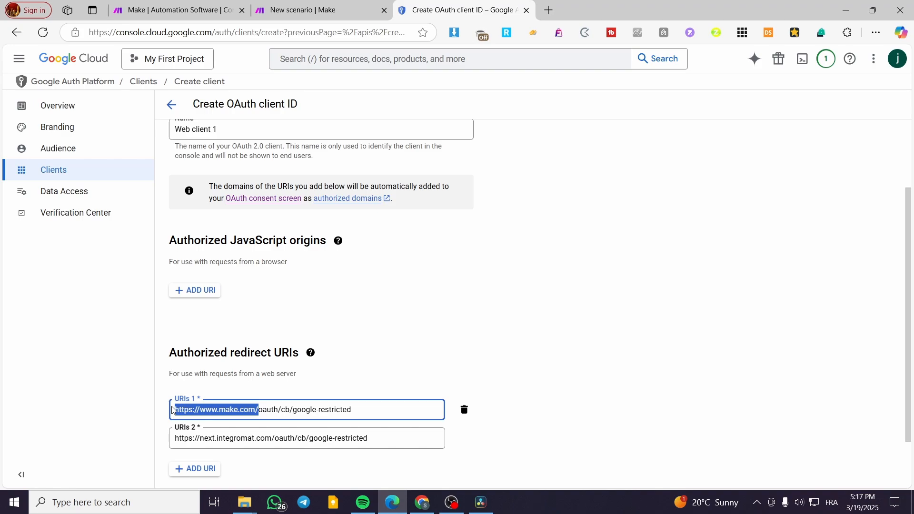
{"action": "left_click", "coordinate": [442, 336]}
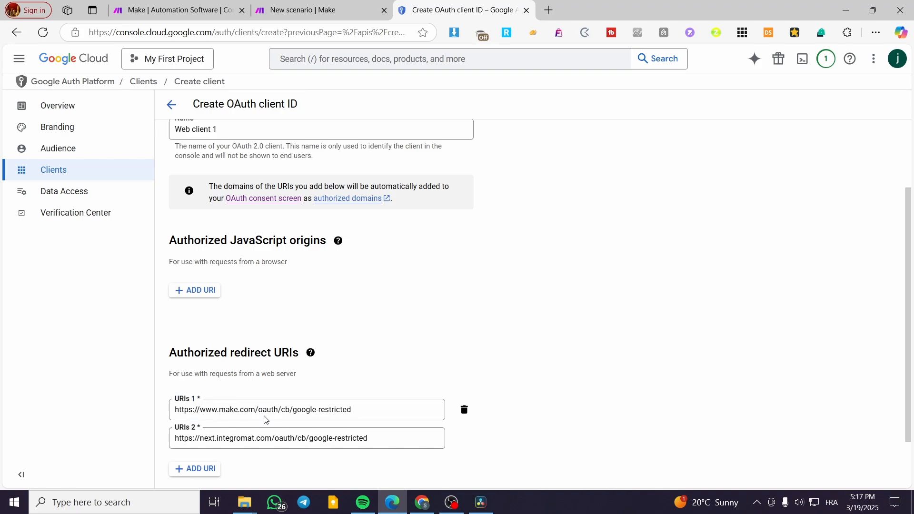
{"action": "scroll", "coordinate": [585, 383], "scroll_direction": "down", "scroll_amount": 2}
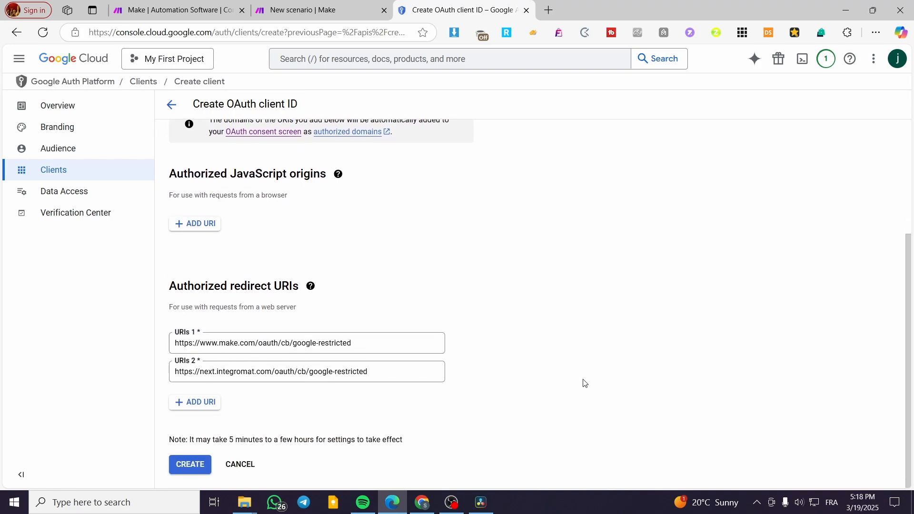
{"action": "left_click", "coordinate": [200, 465]}
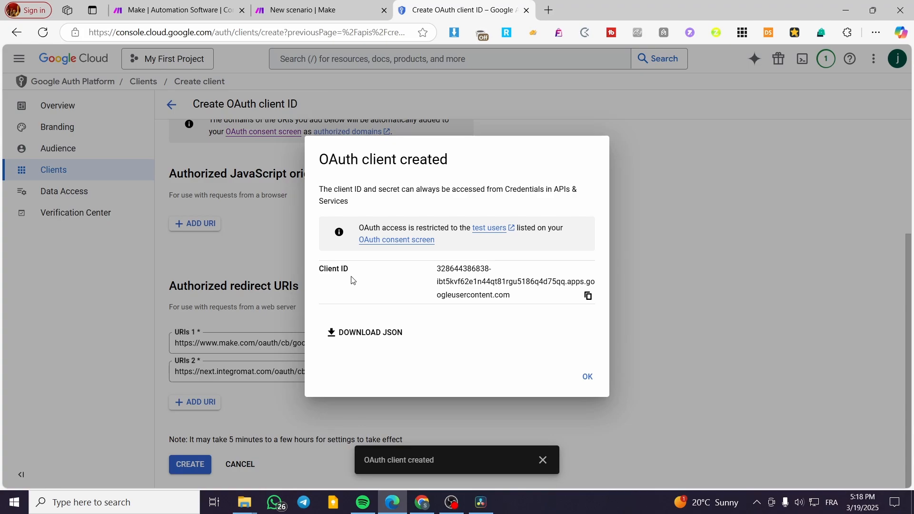
{"action": "left_click", "coordinate": [588, 296]}
{"action": "left_click", "coordinate": [588, 377]}
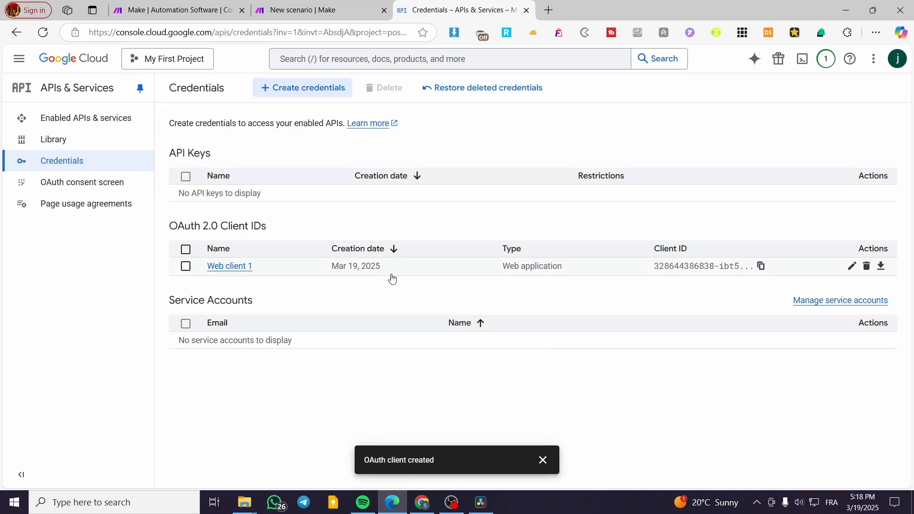
{"action": "left_click", "coordinate": [52, 185]}
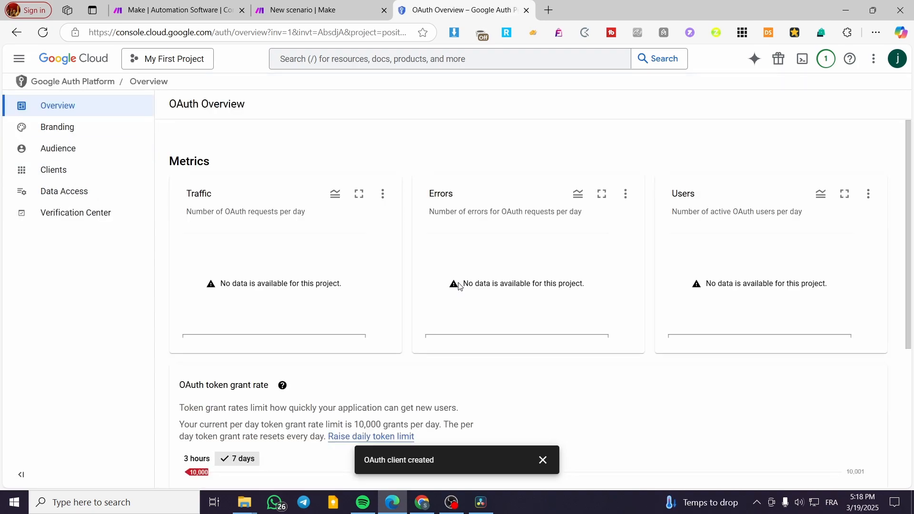
{"action": "scroll", "coordinate": [459, 285], "scroll_direction": "down", "scroll_amount": 5}
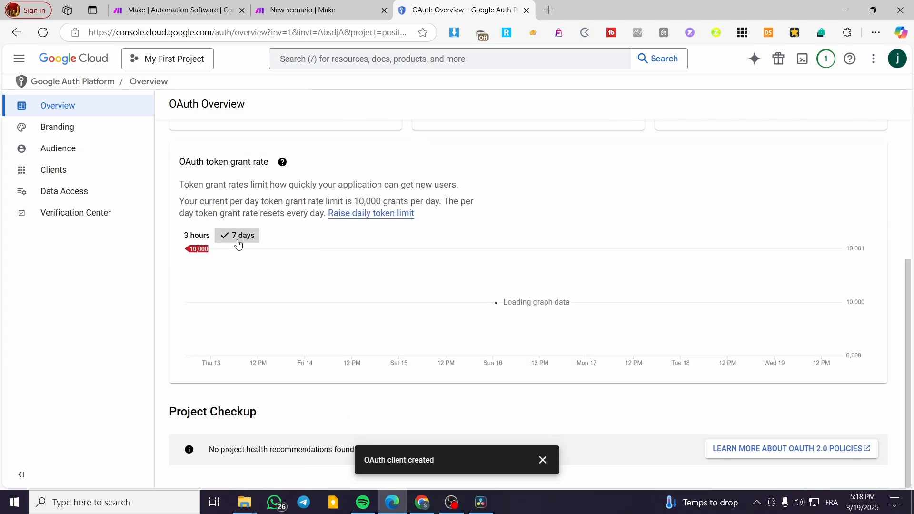
{"action": "scroll", "coordinate": [365, 311], "scroll_direction": "up", "scroll_amount": 5}
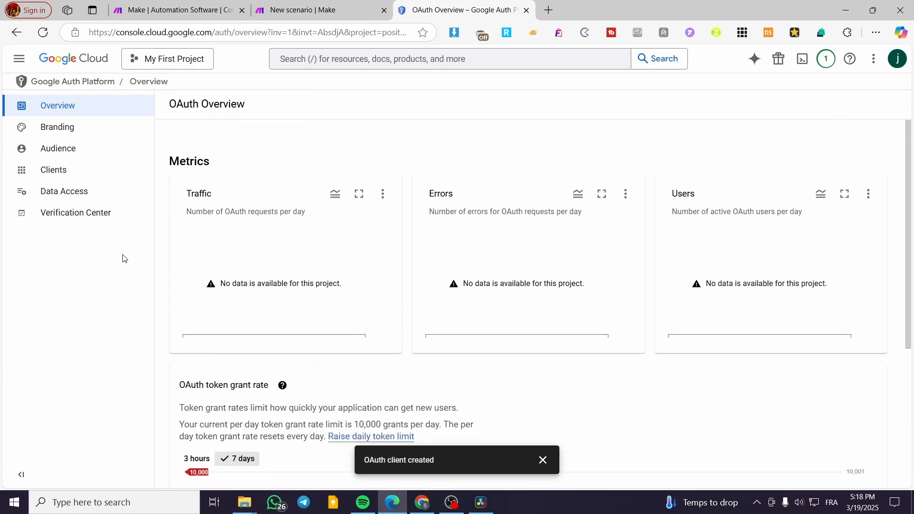
{"action": "left_click", "coordinate": [91, 136]}
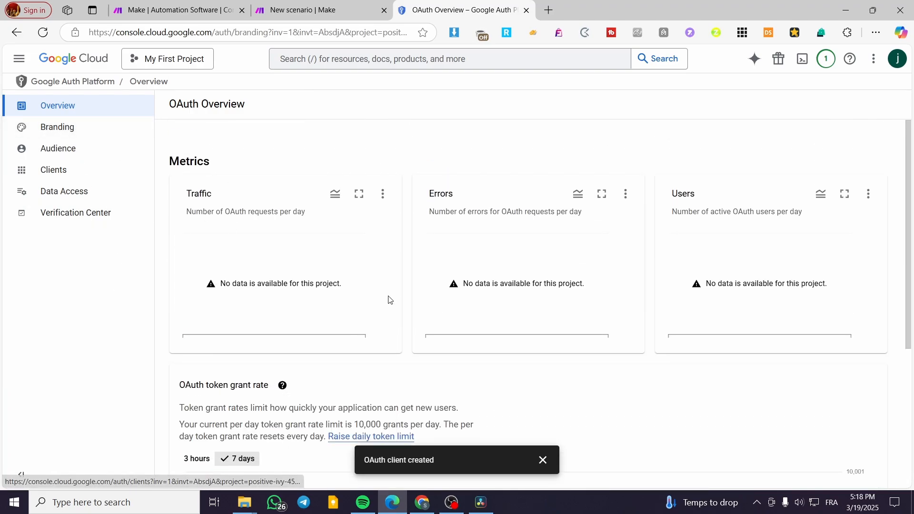
{"action": "scroll", "coordinate": [371, 273], "scroll_direction": "down", "scroll_amount": 5}
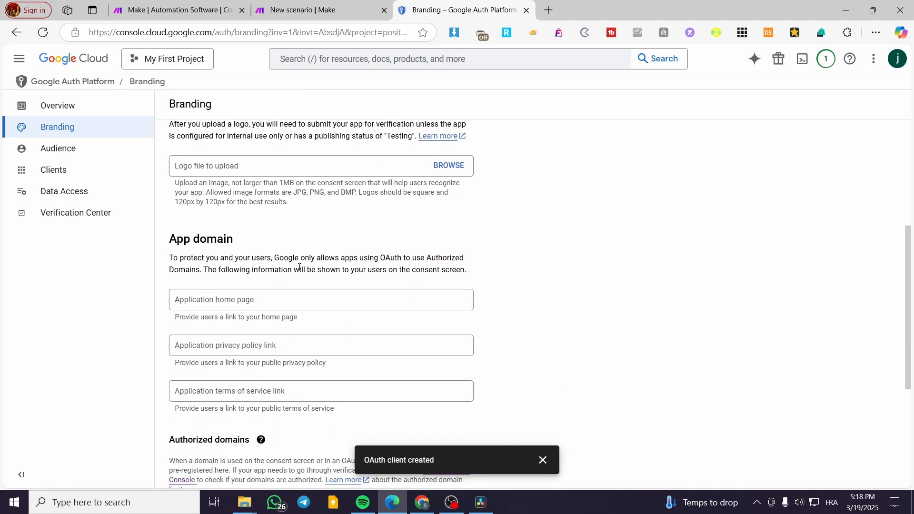
{"action": "left_click", "coordinate": [255, 301]}
{"action": "key", "text": "ctrl+v"}
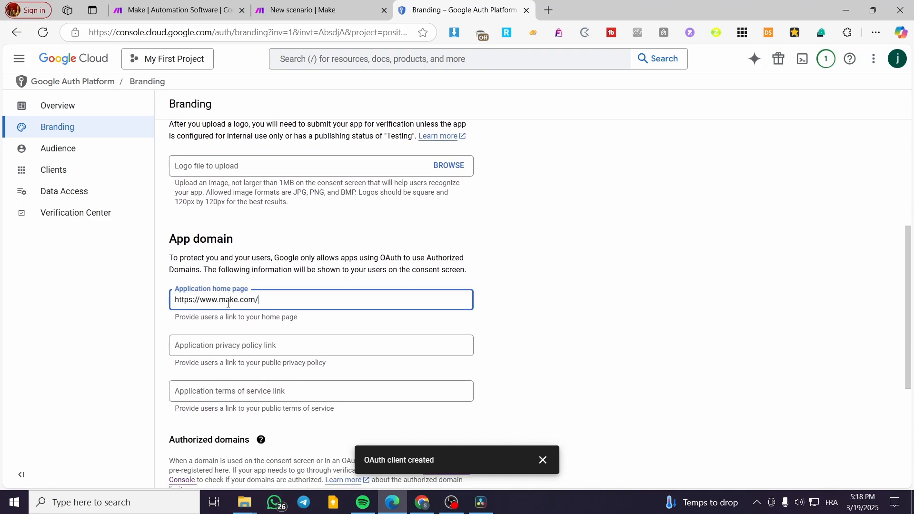
{"action": "left_click", "coordinate": [586, 299]}
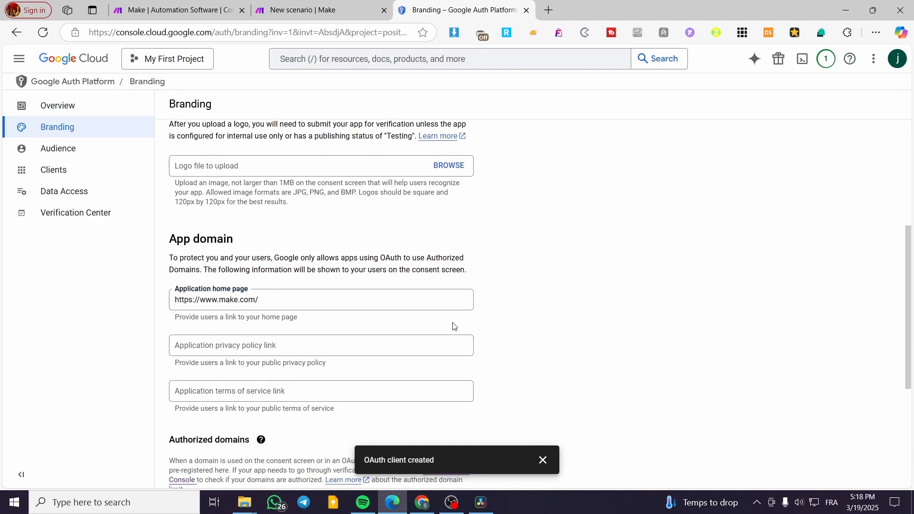
Review the app domain links and authorized domains in the Branding settings.
{"action": "scroll", "coordinate": [454, 326], "scroll_direction": "down", "scroll_amount": 4}
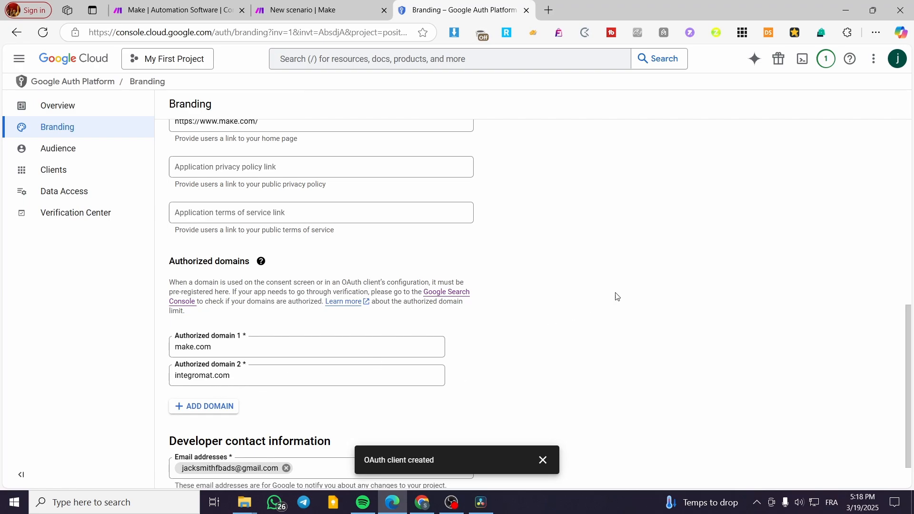
{"action": "scroll", "coordinate": [353, 332], "scroll_direction": "up", "scroll_amount": 6}
{"action": "scroll", "coordinate": [273, 348], "scroll_direction": "down", "scroll_amount": 3}
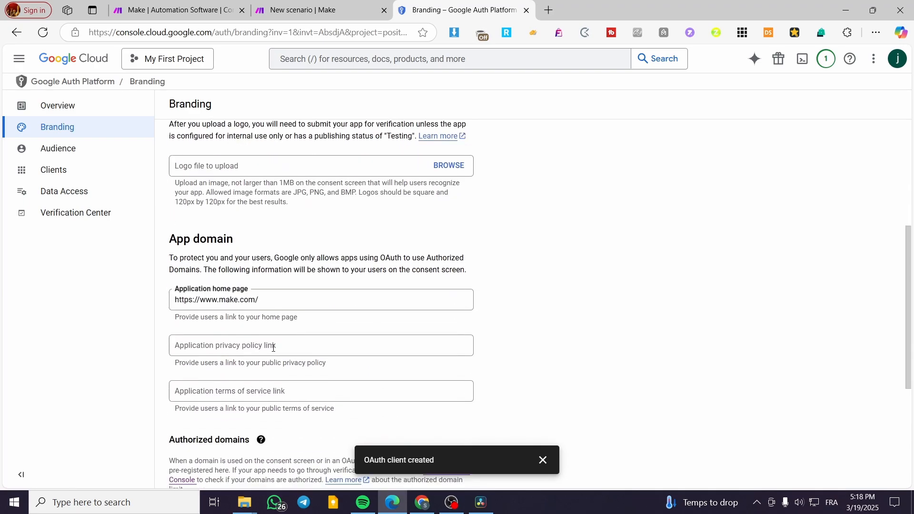
{"action": "scroll", "coordinate": [255, 315], "scroll_direction": "down", "scroll_amount": 3}
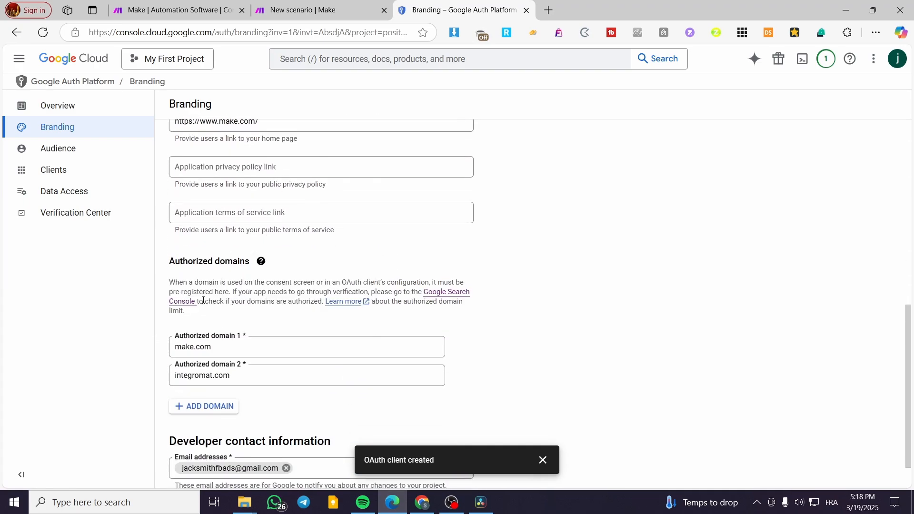
{"action": "scroll", "coordinate": [229, 402], "scroll_direction": "down", "scroll_amount": 1}
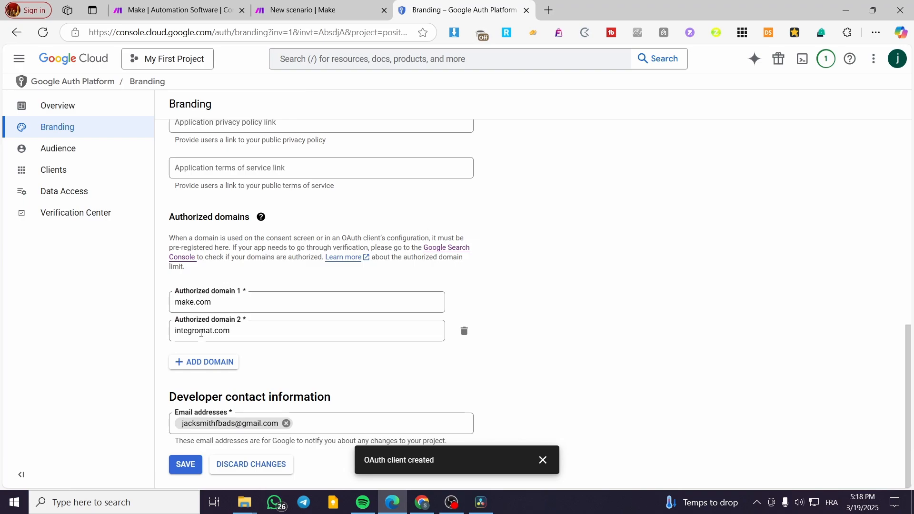
{"action": "scroll", "coordinate": [212, 336], "scroll_direction": "up", "scroll_amount": 2}
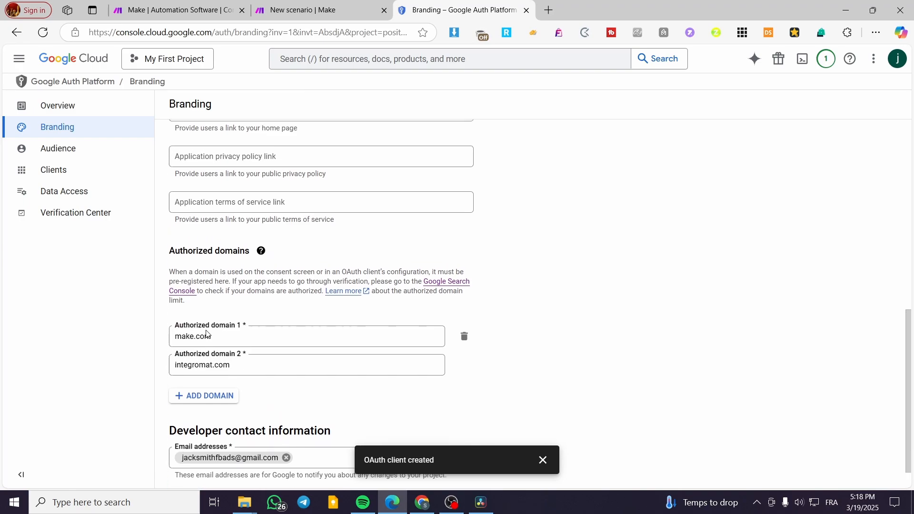
Open the scope selection under Data Access, filter the scopes by drive, and clear the filter.
{"action": "left_click", "coordinate": [91, 108]}
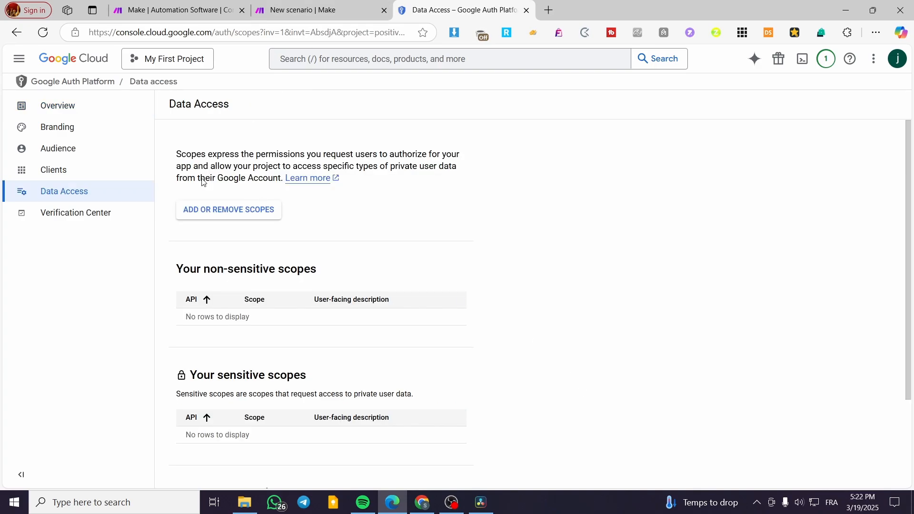
{"action": "left_click", "coordinate": [66, 200]}
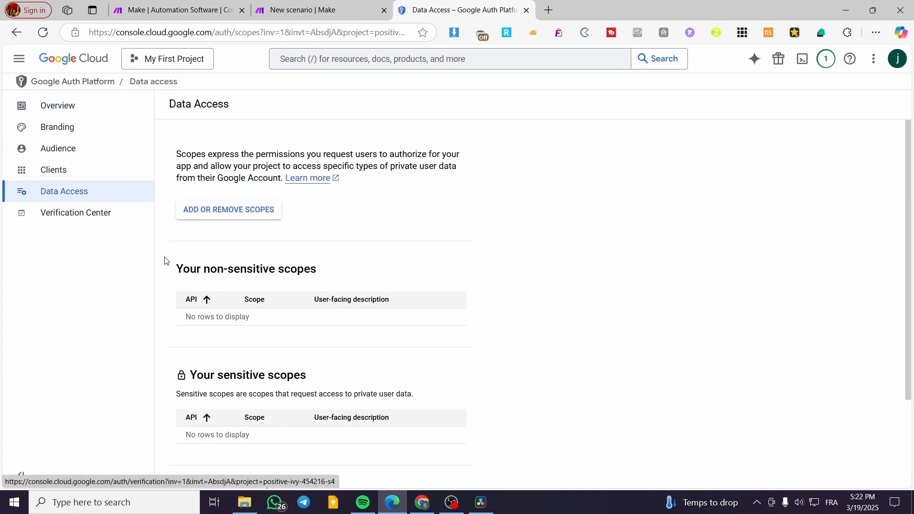
{"action": "left_click", "coordinate": [202, 212]}
{"action": "left_click", "coordinate": [622, 155]}
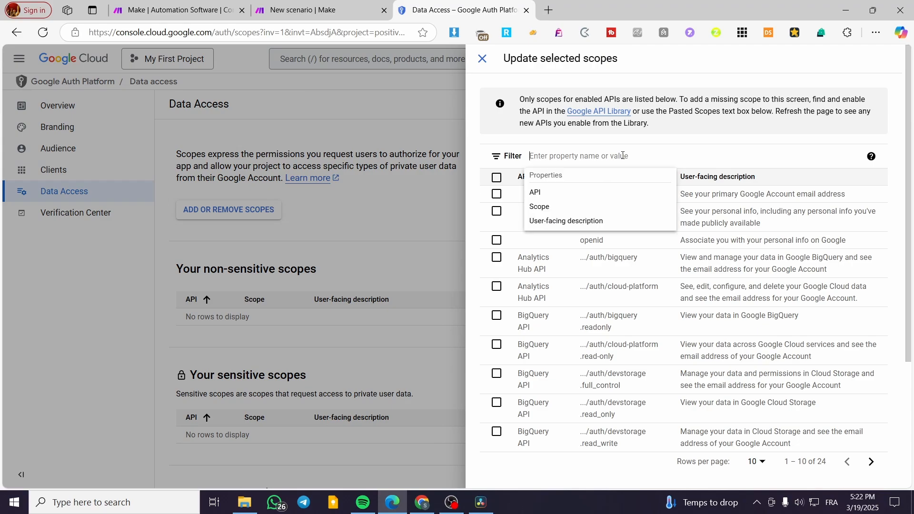
{"action": "type", "text": "drive"}
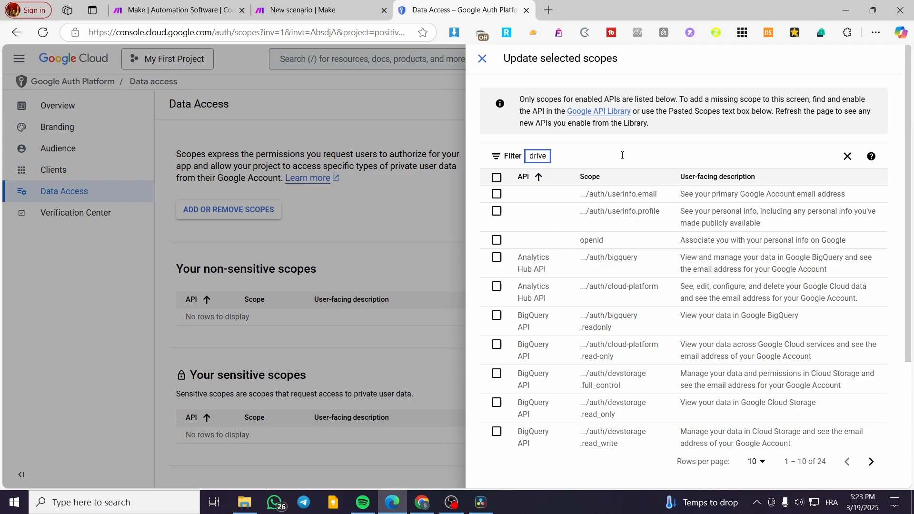
{"action": "key", "text": "Return"}
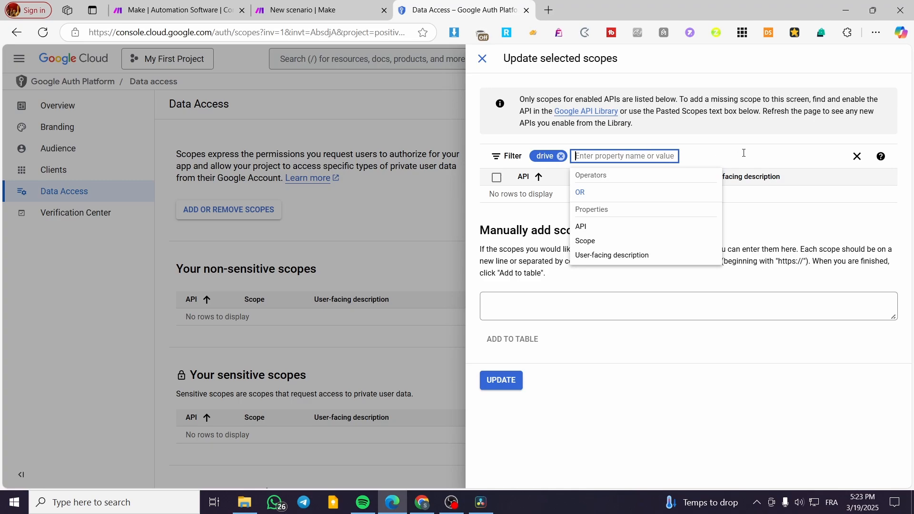
{"action": "left_click", "coordinate": [537, 226]}
{"action": "left_click", "coordinate": [561, 157]}
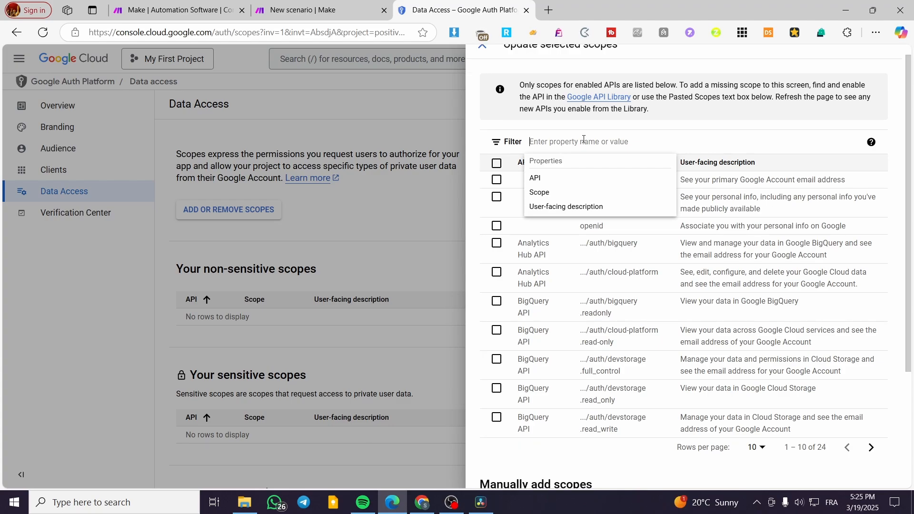
Filter the available scopes by drive.re and close the scope selection.
{"action": "type", "text": "drive"}
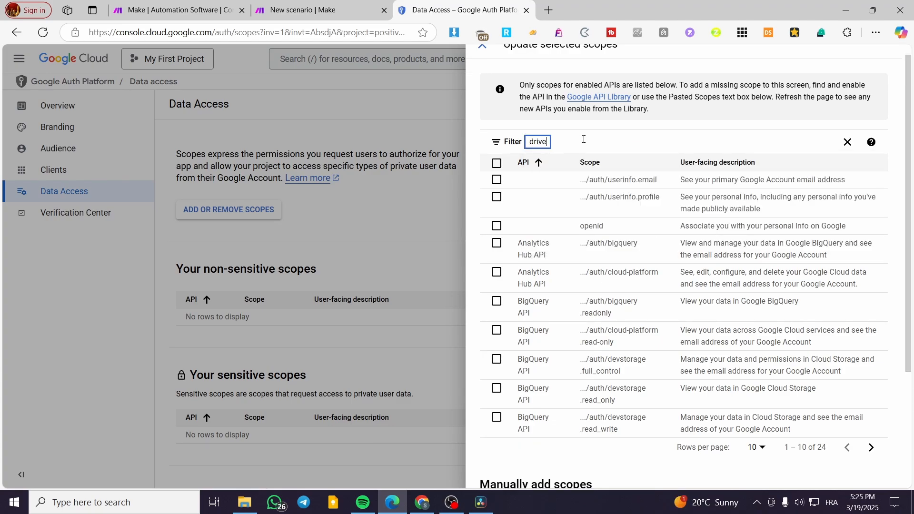
{"action": "type", "text": ".re"}
{"action": "key", "text": "Return"}
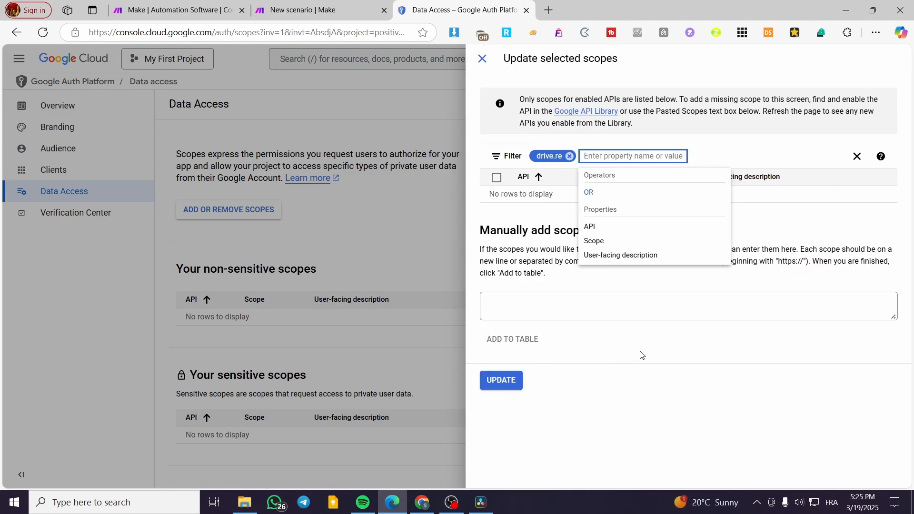
{"action": "left_click", "coordinate": [295, 229]}
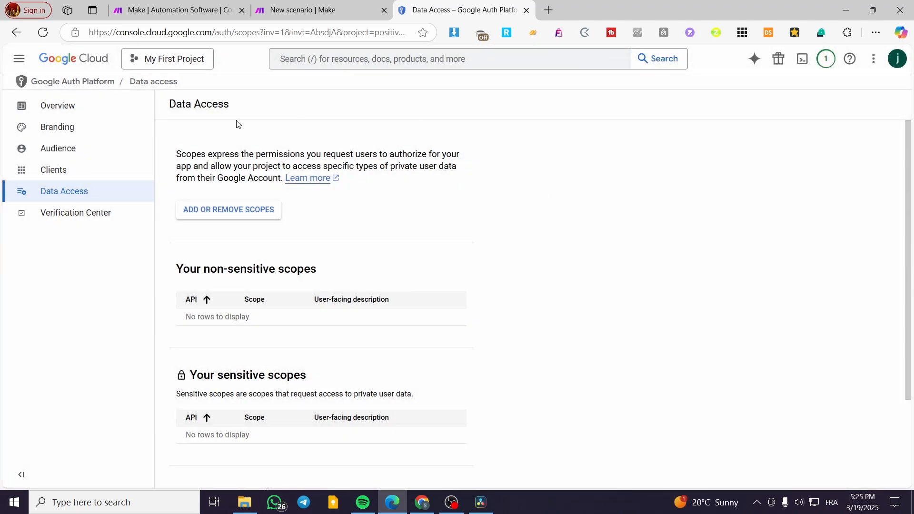
Return to the console welcome page and open the API Library of APIs & Services from the full product list.
{"action": "left_click", "coordinate": [62, 64]}
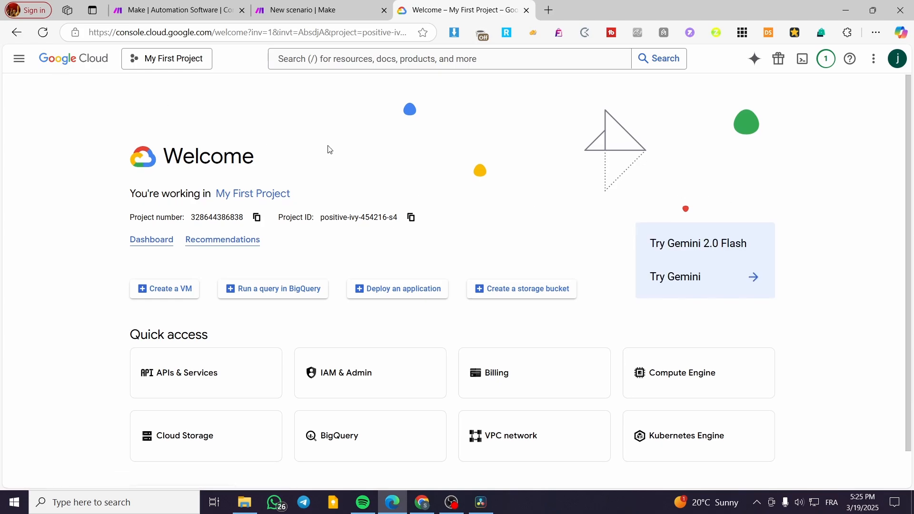
{"action": "scroll", "coordinate": [324, 157], "scroll_direction": "down", "scroll_amount": 1}
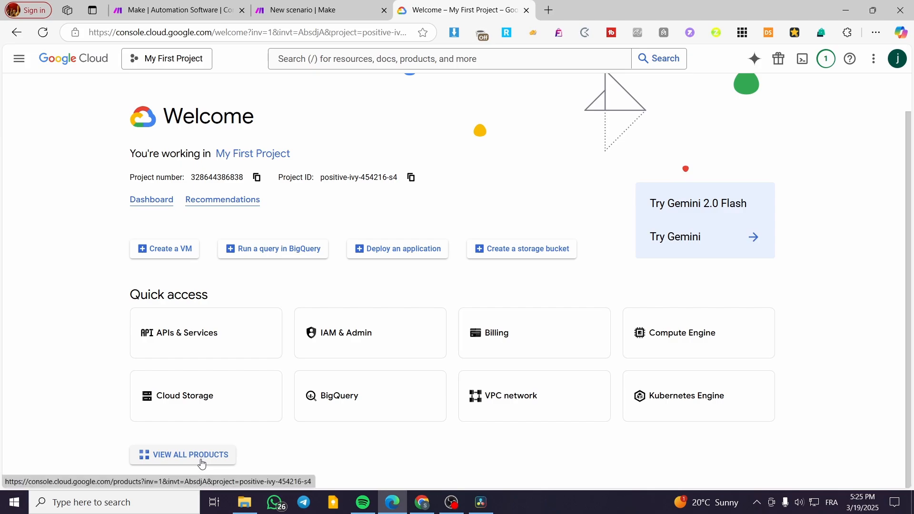
{"action": "left_click", "coordinate": [164, 59]}
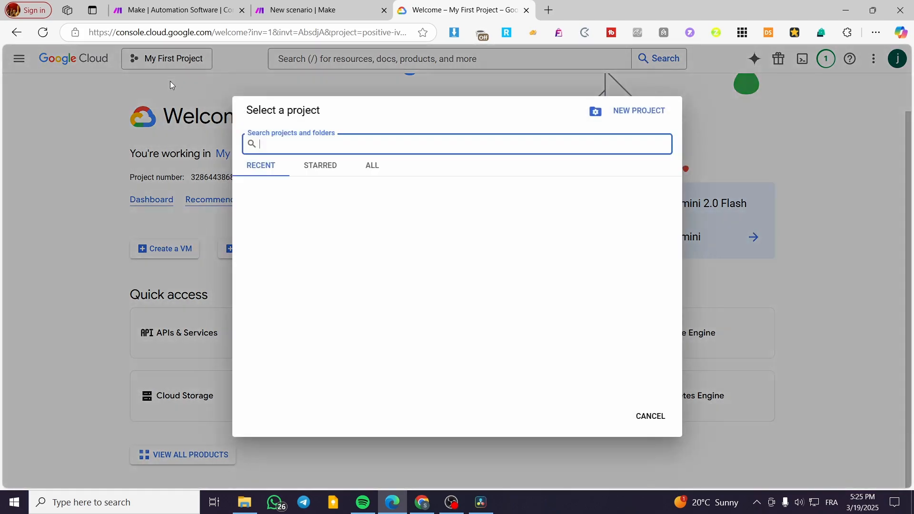
{"action": "left_click", "coordinate": [304, 204]}
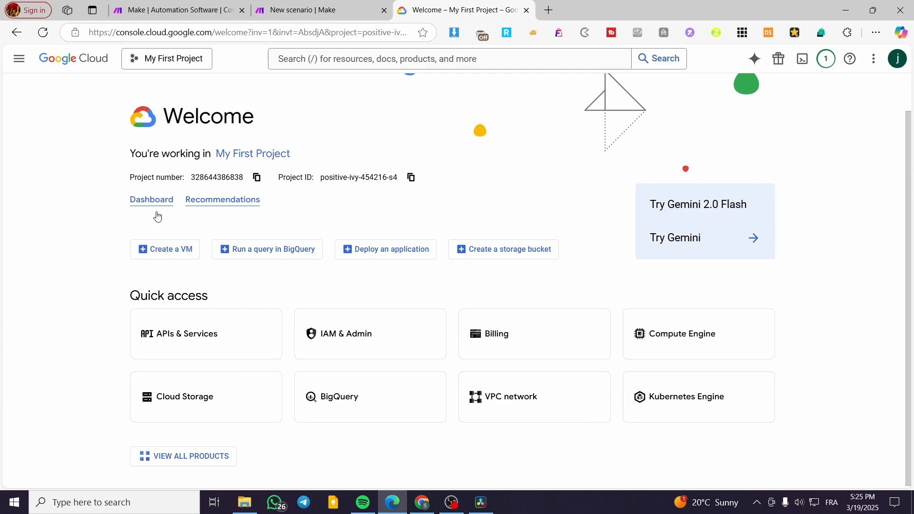
{"action": "left_click", "coordinate": [210, 447]}
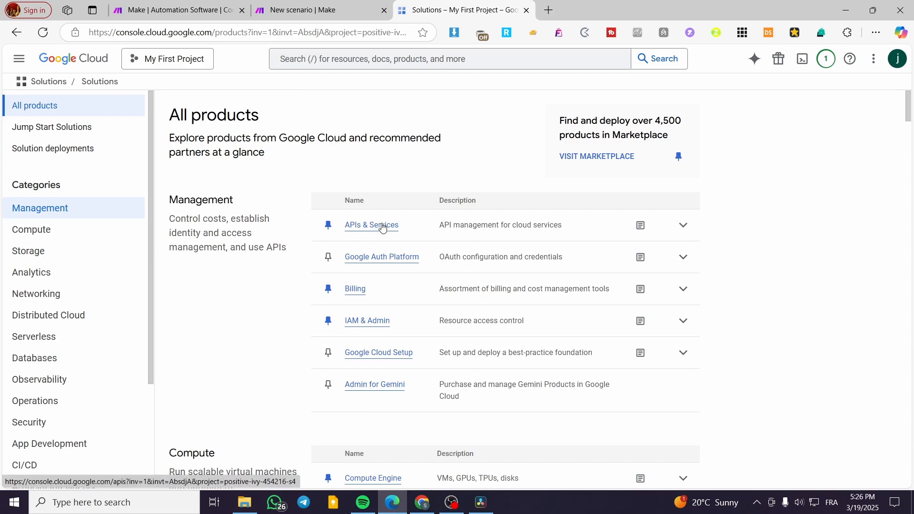
{"action": "left_click", "coordinate": [361, 229]}
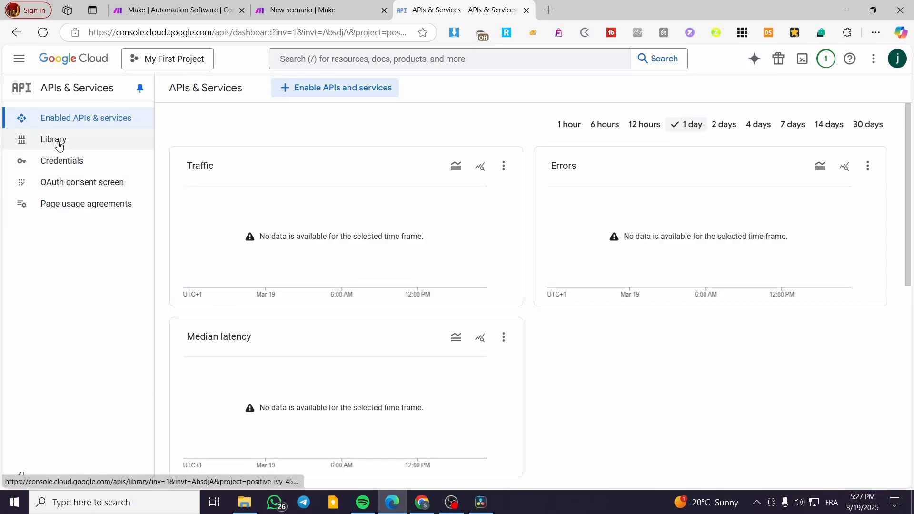
{"action": "left_click", "coordinate": [58, 145]}
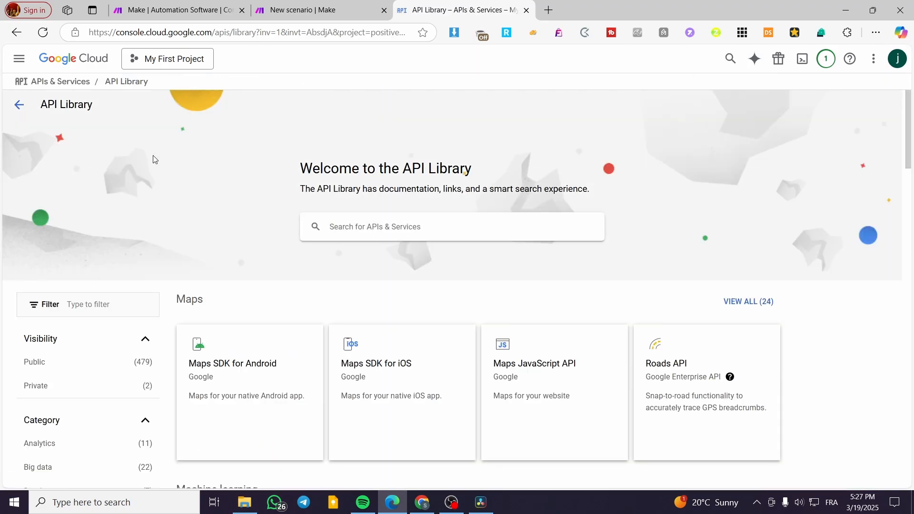
Search the API Library for google drive and enable the Google Drive API for the project.
{"action": "left_click", "coordinate": [377, 231]}
{"action": "type", "text": "google drive"}
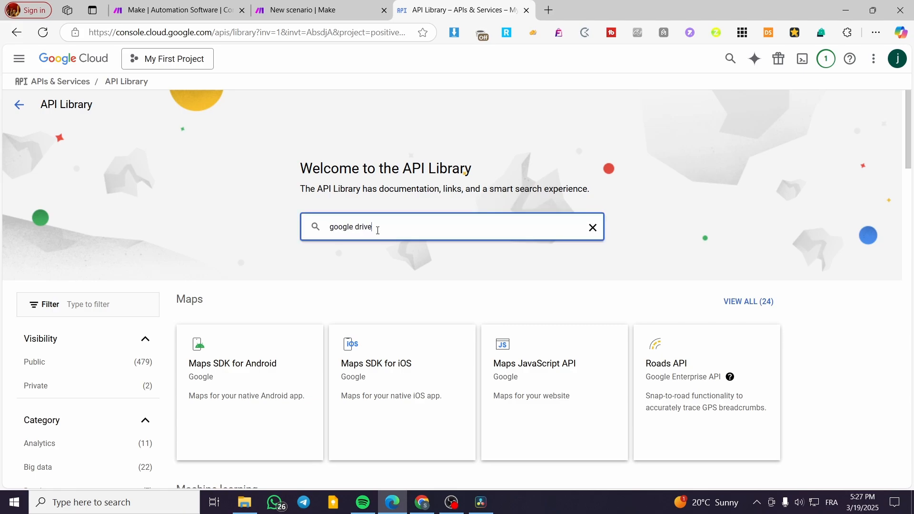
{"action": "key", "text": "Return"}
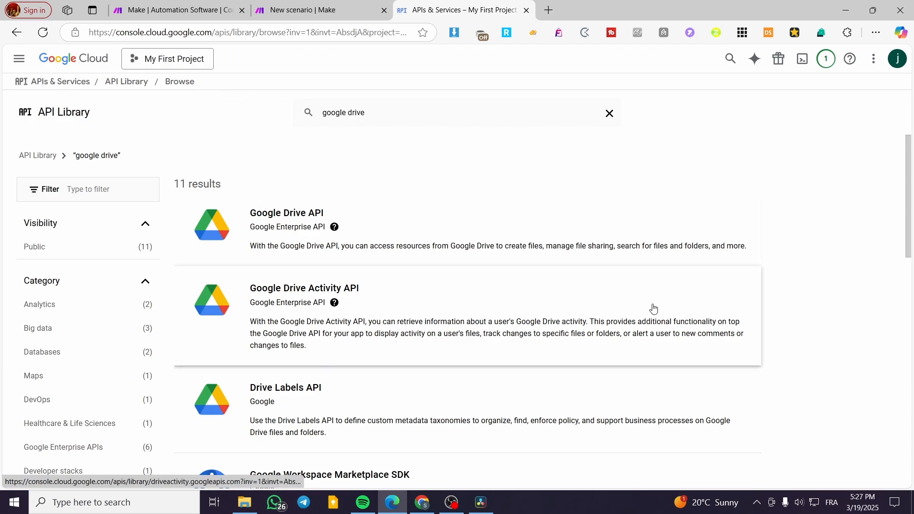
{"action": "left_click", "coordinate": [384, 251]}
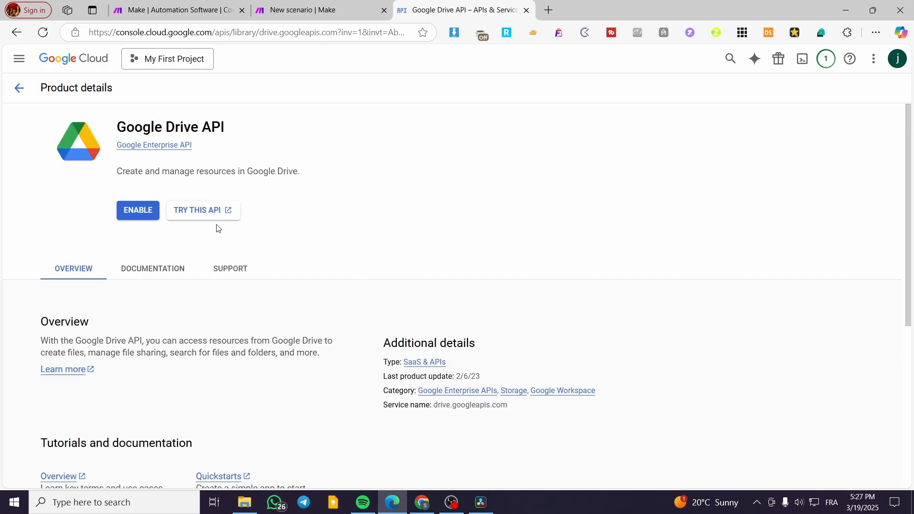
{"action": "left_click", "coordinate": [140, 213]}
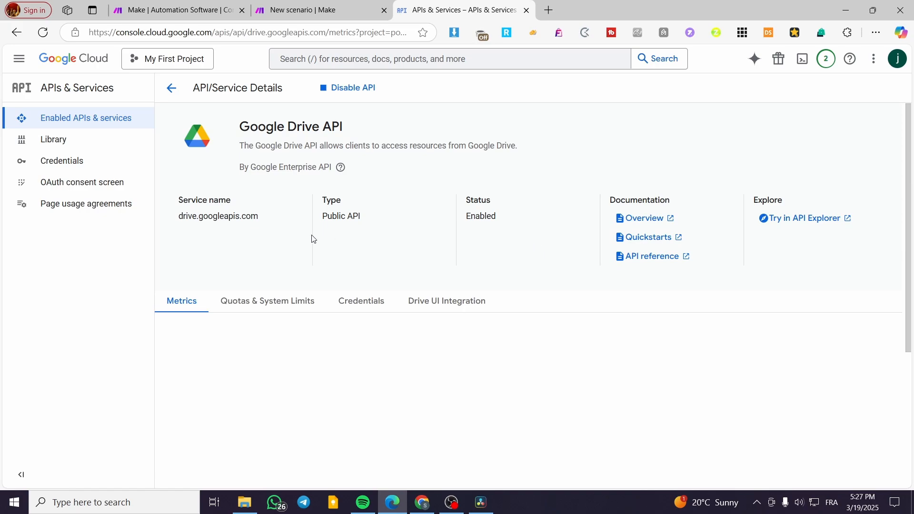
{"action": "left_click", "coordinate": [84, 189]}
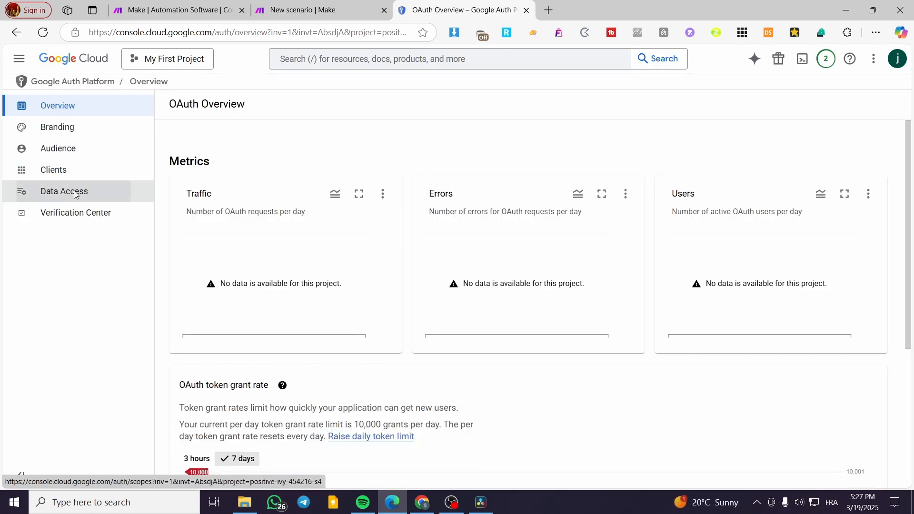
{"action": "left_click", "coordinate": [75, 194]}
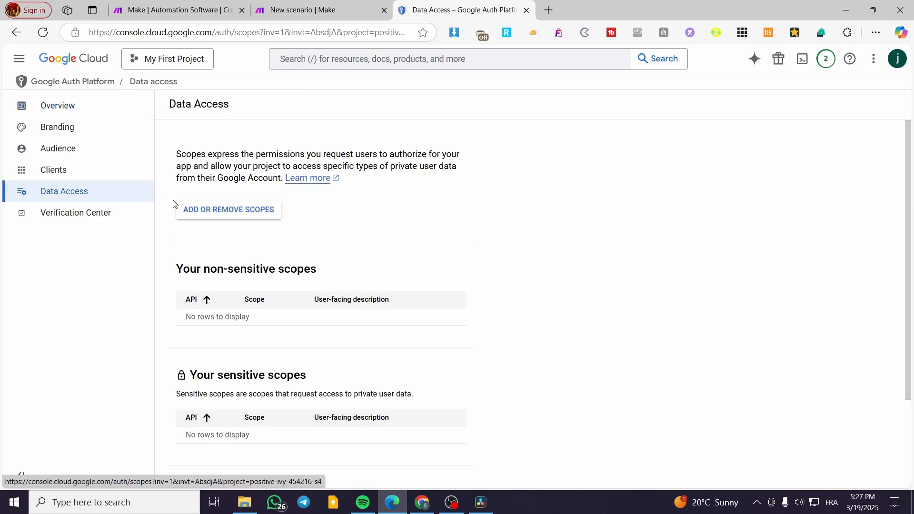
{"action": "left_click", "coordinate": [200, 210]}
{"action": "left_click", "coordinate": [580, 158]}
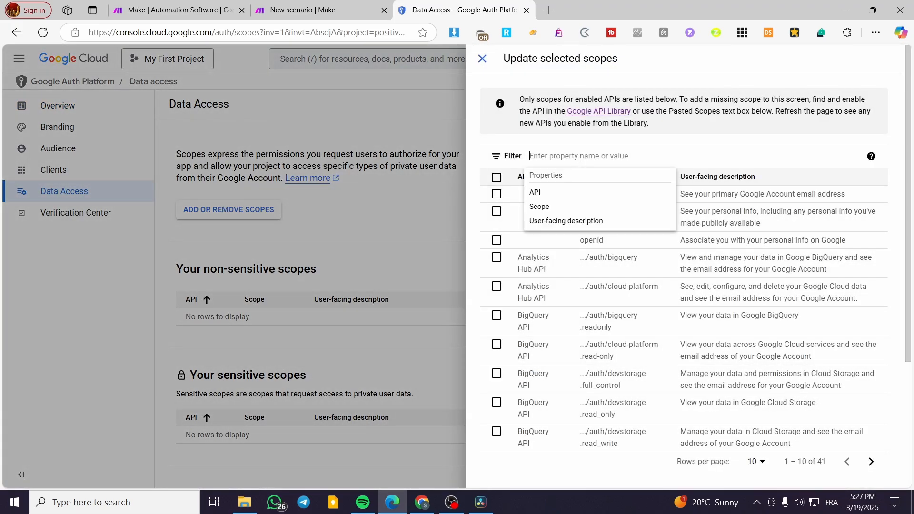
{"action": "type", "text": "dr"}
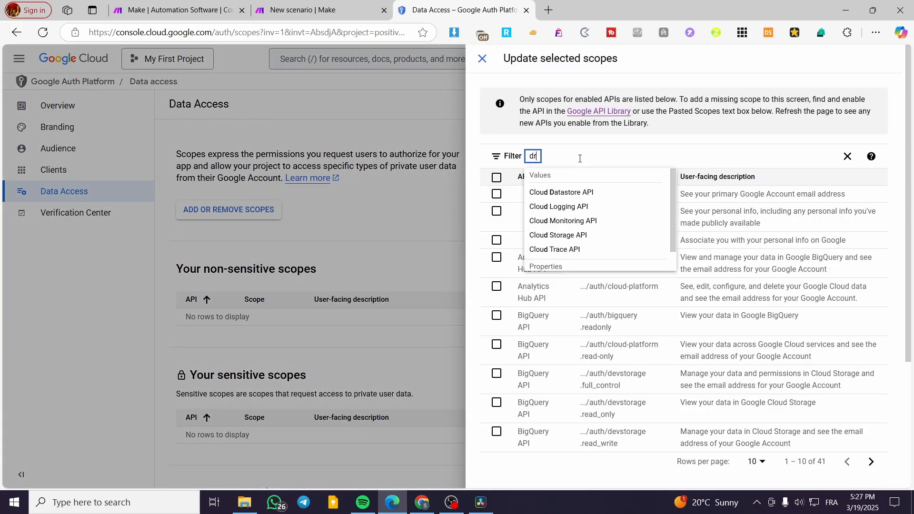
{"action": "type", "text": "ive.re"}
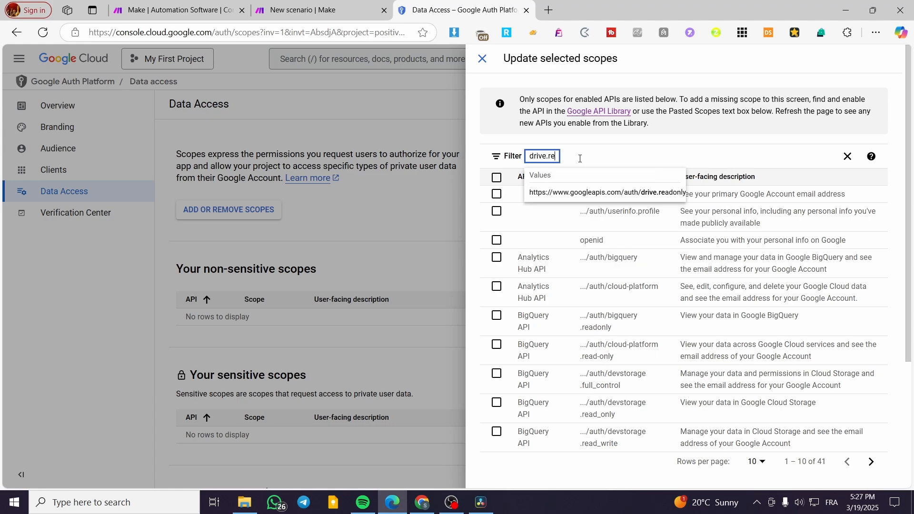
{"action": "left_click", "coordinate": [659, 197]}
{"action": "left_click", "coordinate": [633, 233]}
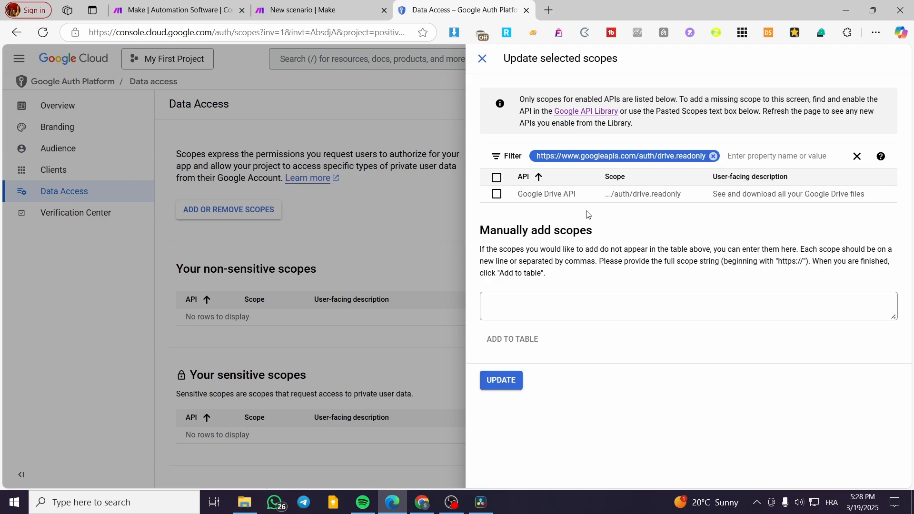
Select the Google Drive API drive.readonly scope, update the scope selection, and save the data access changes.
{"action": "left_click", "coordinate": [496, 194]}
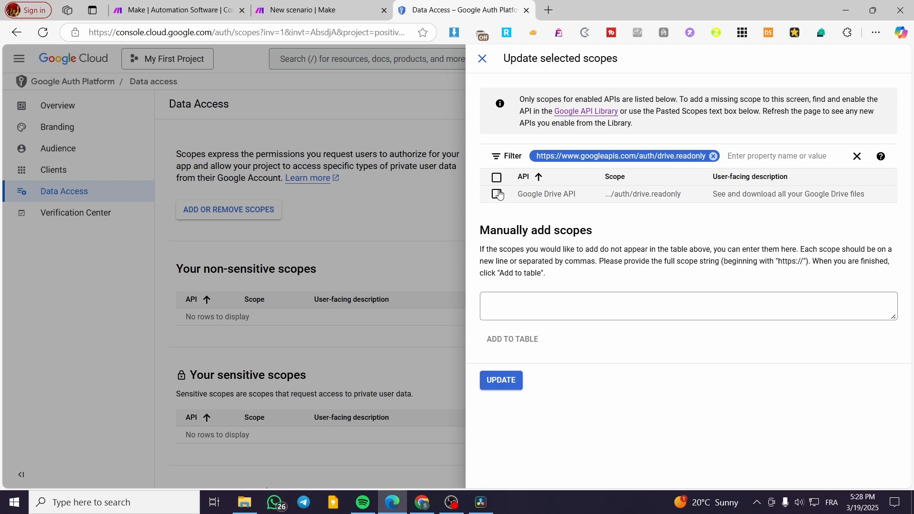
{"action": "left_click", "coordinate": [504, 383]}
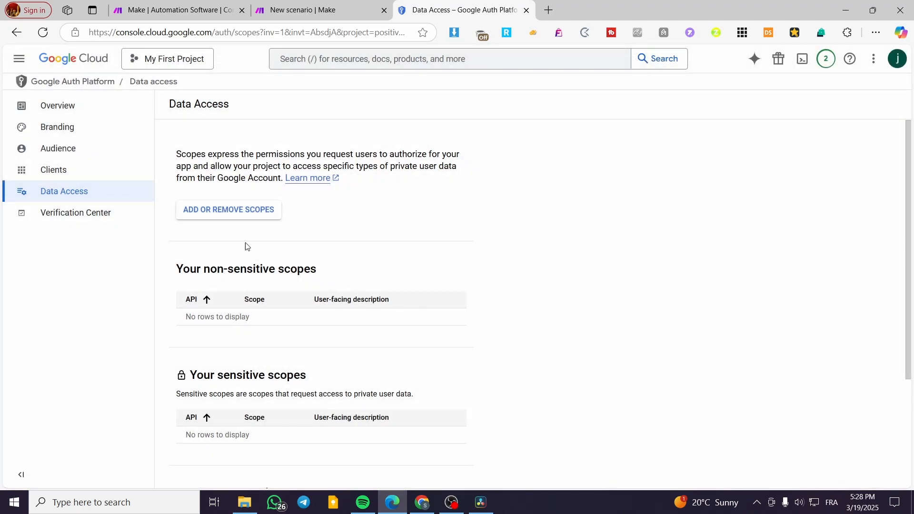
{"action": "scroll", "coordinate": [362, 314], "scroll_direction": "down", "scroll_amount": 3}
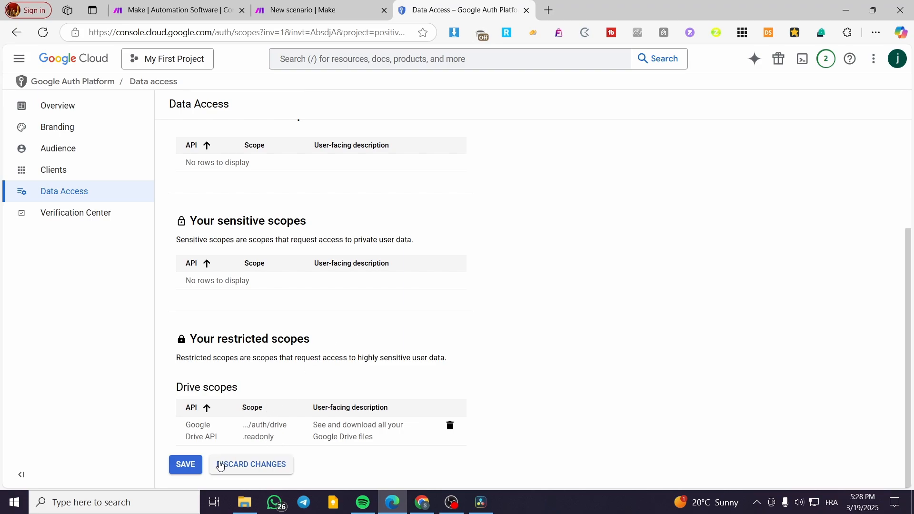
{"action": "left_click", "coordinate": [187, 466]}
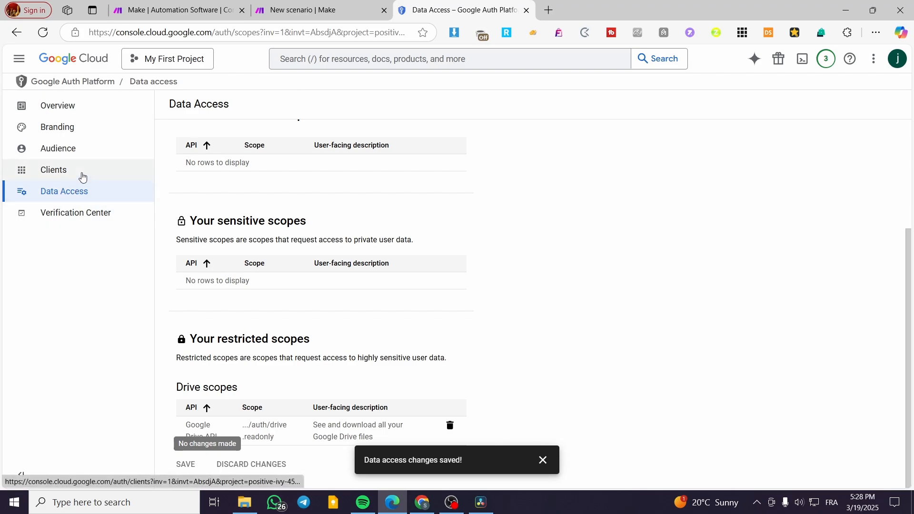
Open Web client 1 from the APIs & Services credentials and save the OAuth client.
{"action": "left_click", "coordinate": [83, 61]}
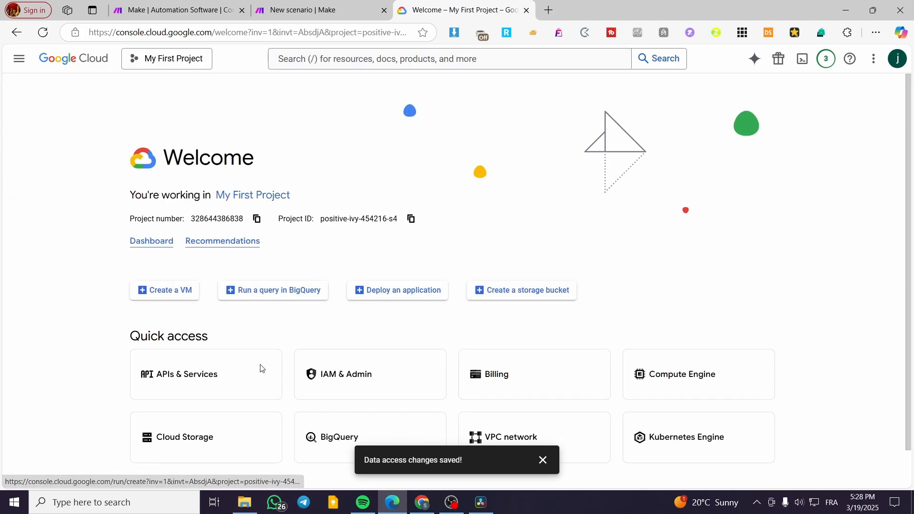
{"action": "left_click", "coordinate": [207, 376]}
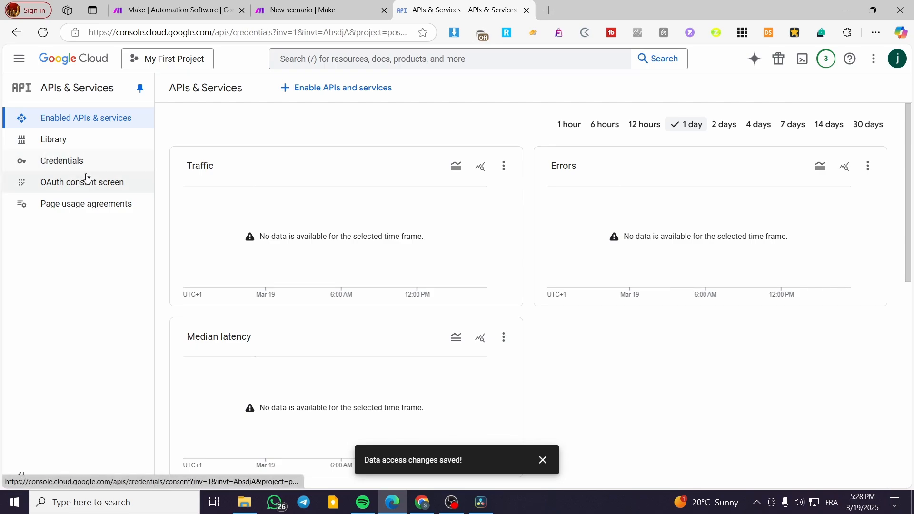
{"action": "left_click", "coordinate": [52, 164]}
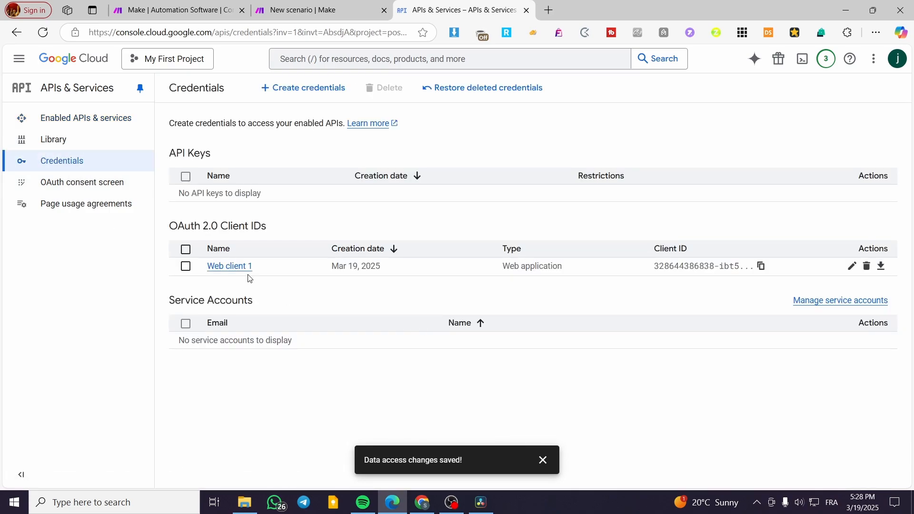
{"action": "left_click", "coordinate": [337, 271]}
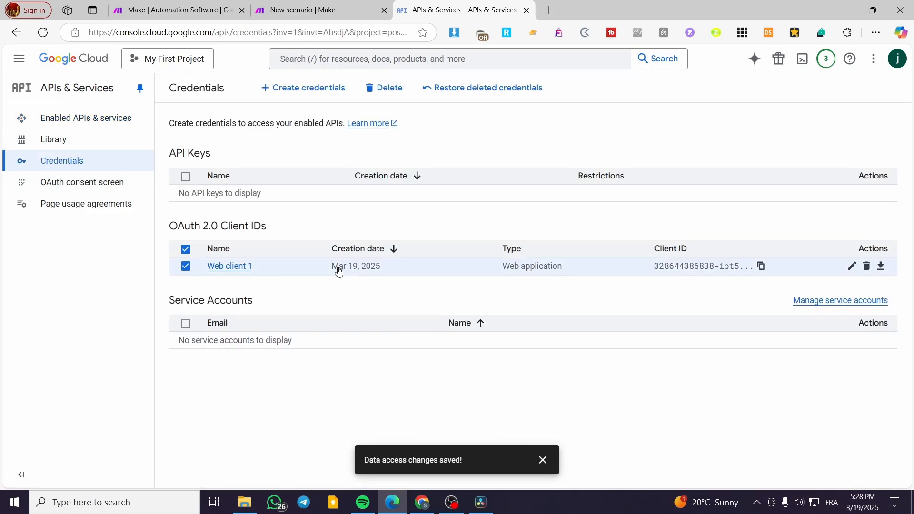
{"action": "left_click", "coordinate": [230, 267]}
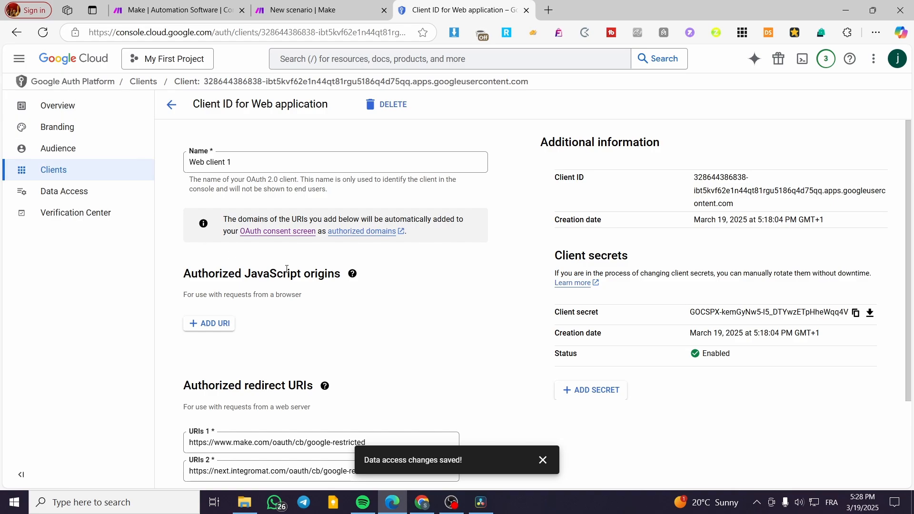
{"action": "scroll", "coordinate": [287, 269], "scroll_direction": "down", "scroll_amount": 3}
{"action": "left_click", "coordinate": [199, 450]}
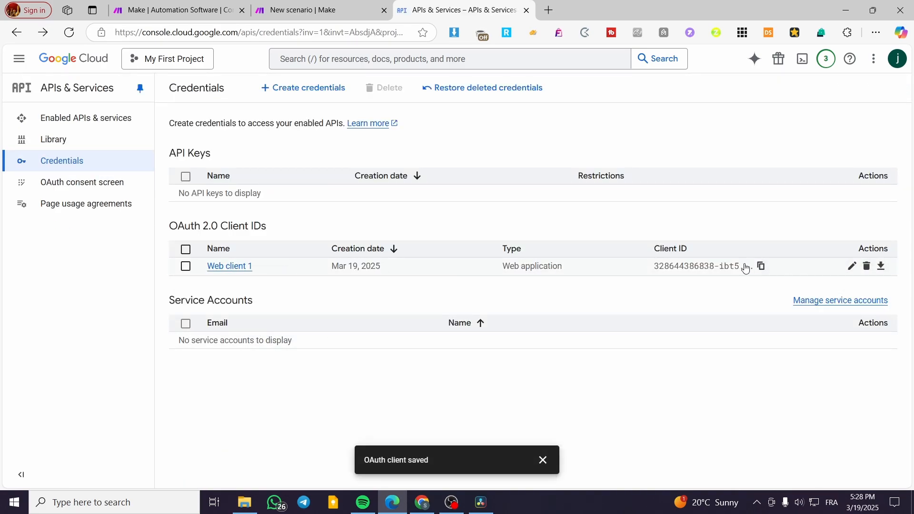
Copy the Web client 1 client ID and add a Google Drive Download a File module to the new Make scenario.
{"action": "left_click", "coordinate": [761, 267]}
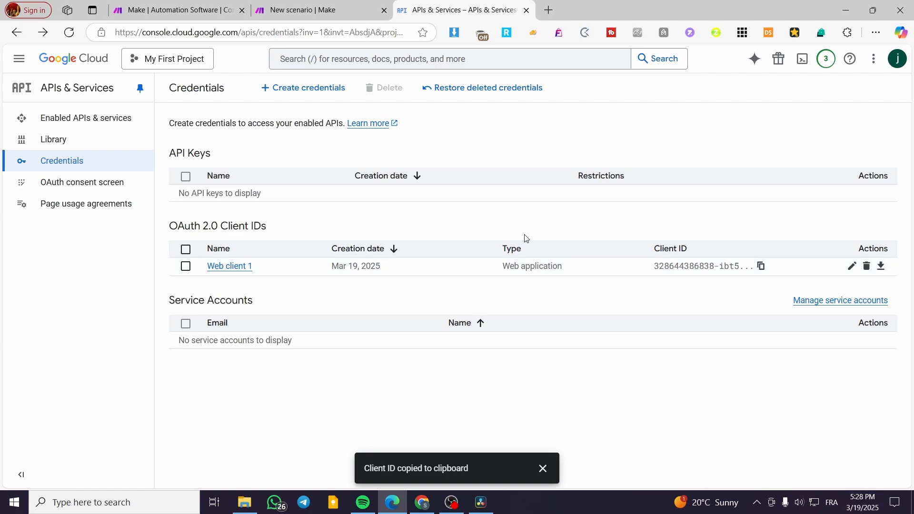
{"action": "left_click", "coordinate": [310, 14]}
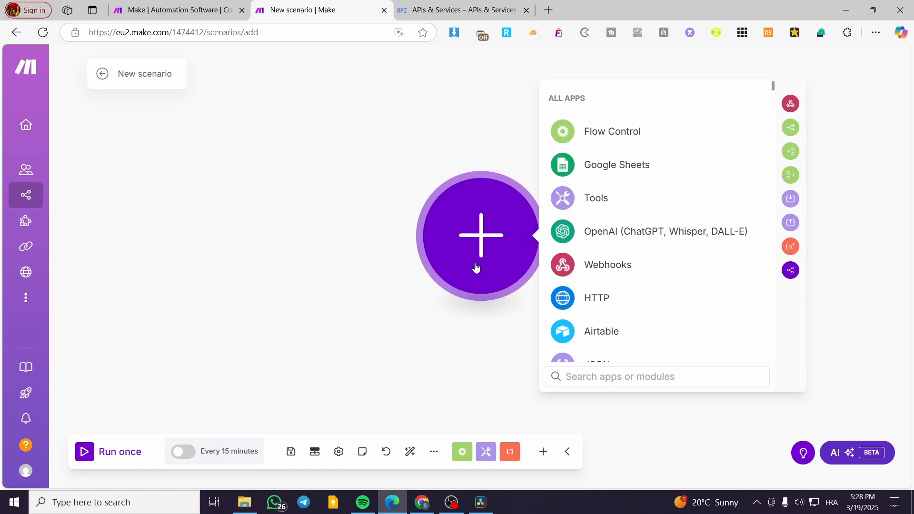
{"action": "type", "text": "drive"}
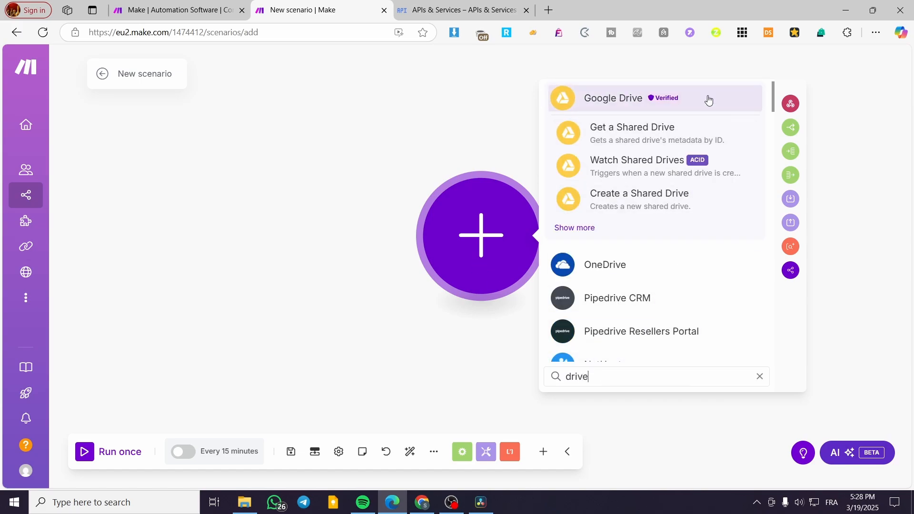
{"action": "left_click", "coordinate": [708, 100]}
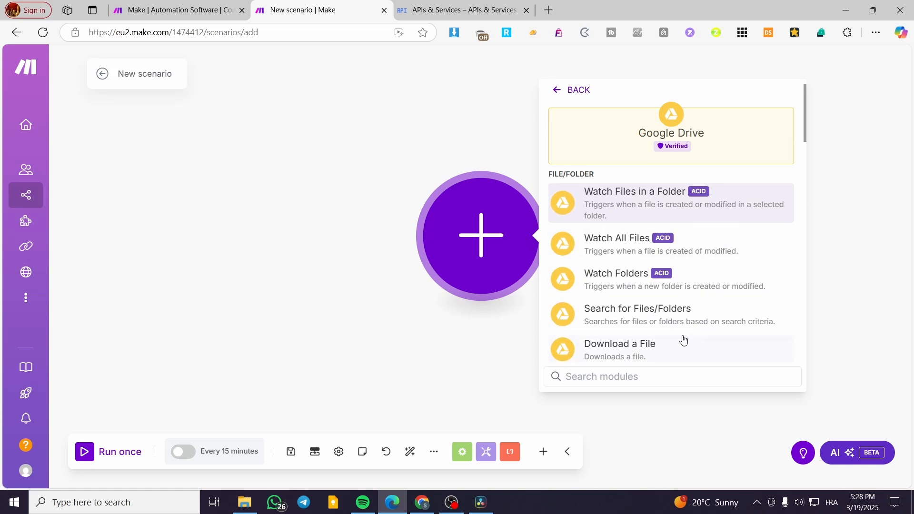
{"action": "left_click", "coordinate": [685, 353]}
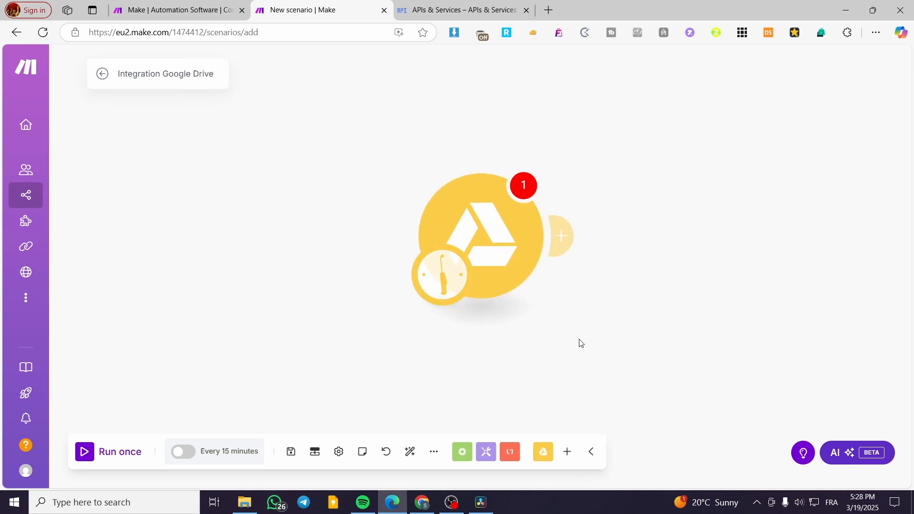
Start creating a Google Drive connection with advanced settings shown and paste the copied client ID.
{"action": "left_click", "coordinate": [657, 233]}
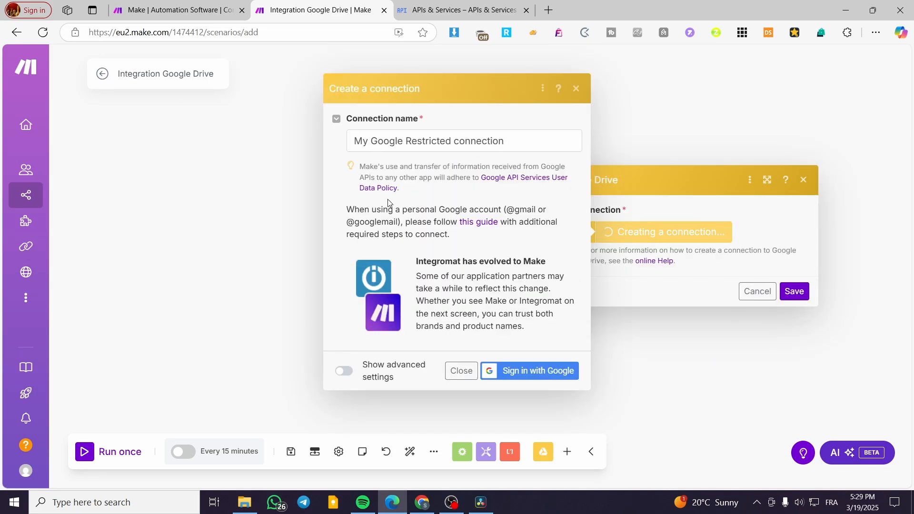
{"action": "left_click", "coordinate": [344, 371]}
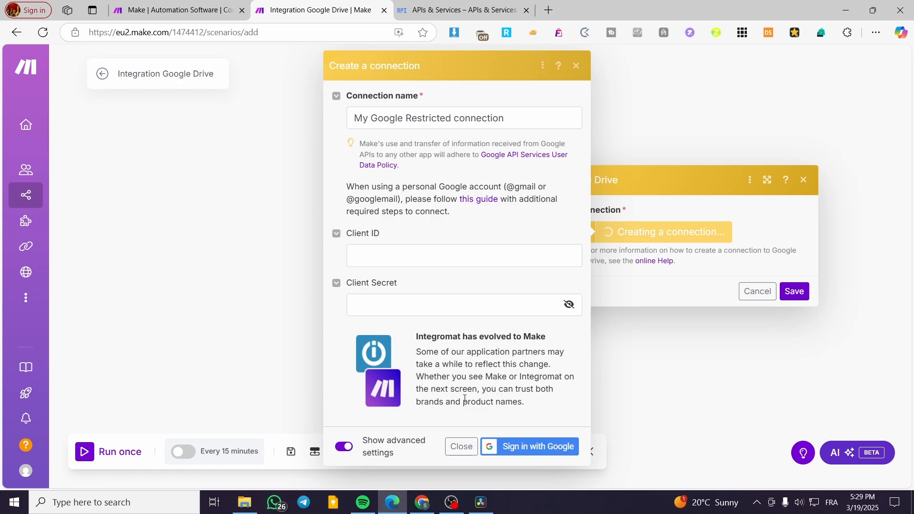
{"action": "left_click", "coordinate": [447, 254]}
{"action": "key", "text": "ctrl+v"}
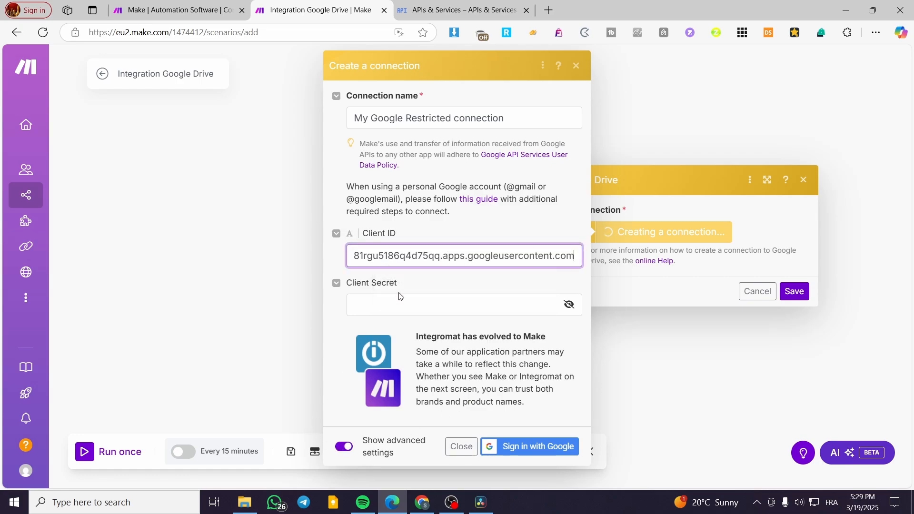
{"action": "left_click", "coordinate": [350, 311]}
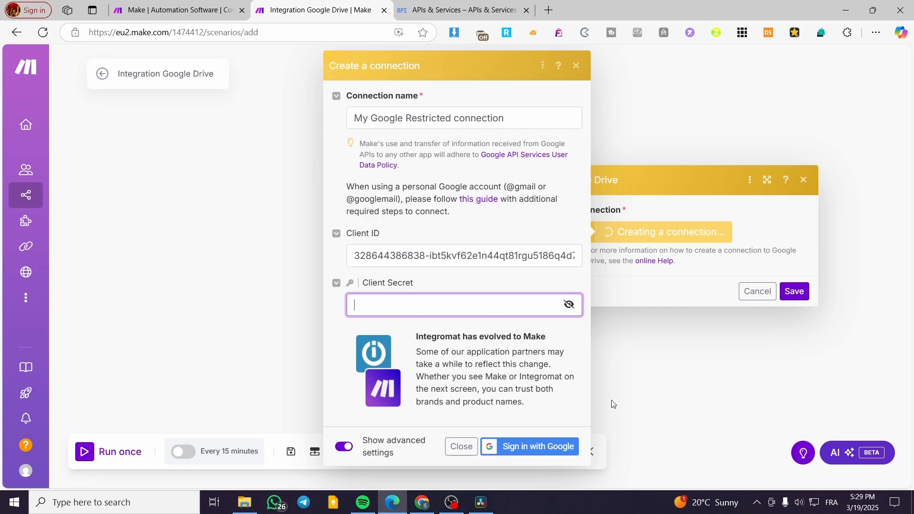
Switch back to the Google Cloud credentials and copy the client secret of Web client 1.
{"action": "left_click", "coordinate": [428, 11]}
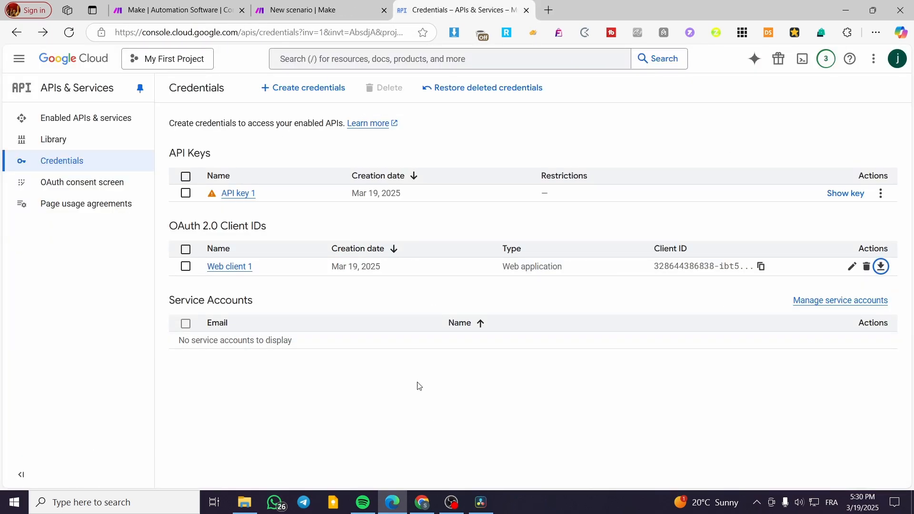
{"action": "left_click", "coordinate": [882, 267]}
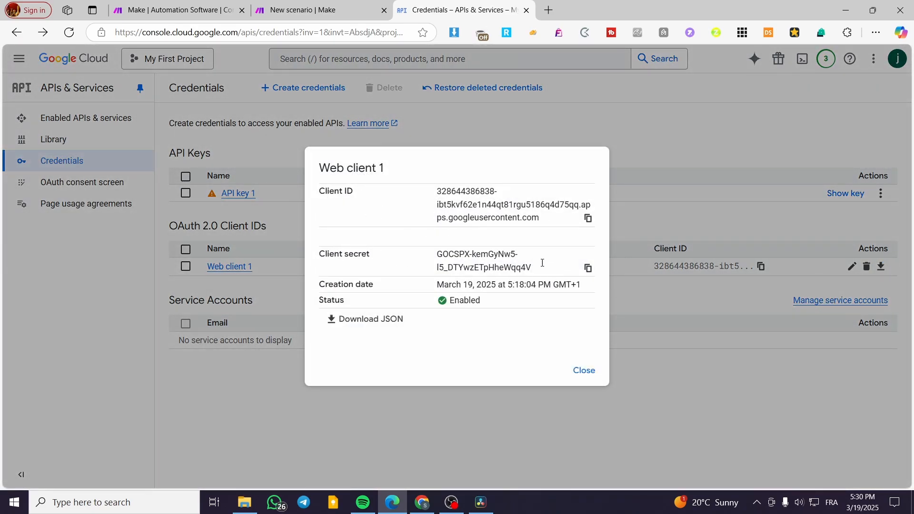
{"action": "left_click", "coordinate": [589, 268]}
Switch to the new Make scenario and find Google Drive with the search term drive to add its Download a File module.
{"action": "left_click", "coordinate": [342, 10]}
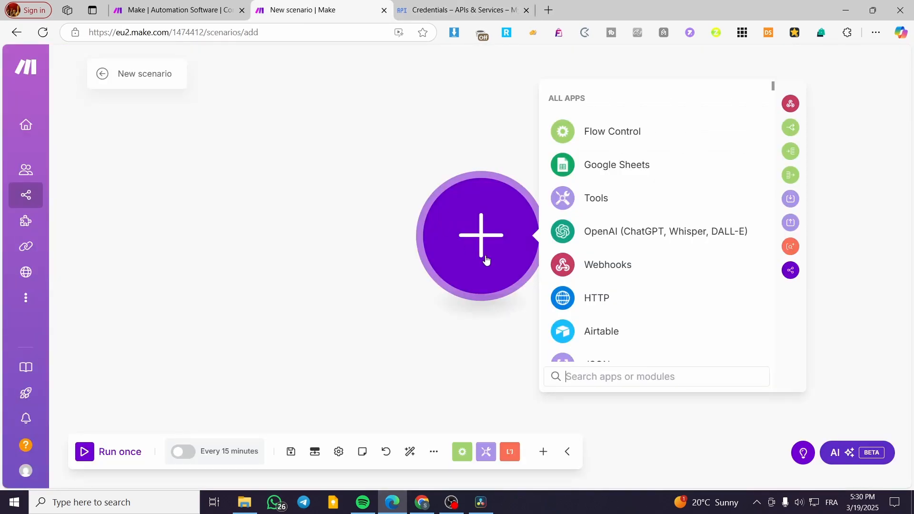
{"action": "left_click", "coordinate": [609, 376]}
{"action": "type", "text": "drive"}
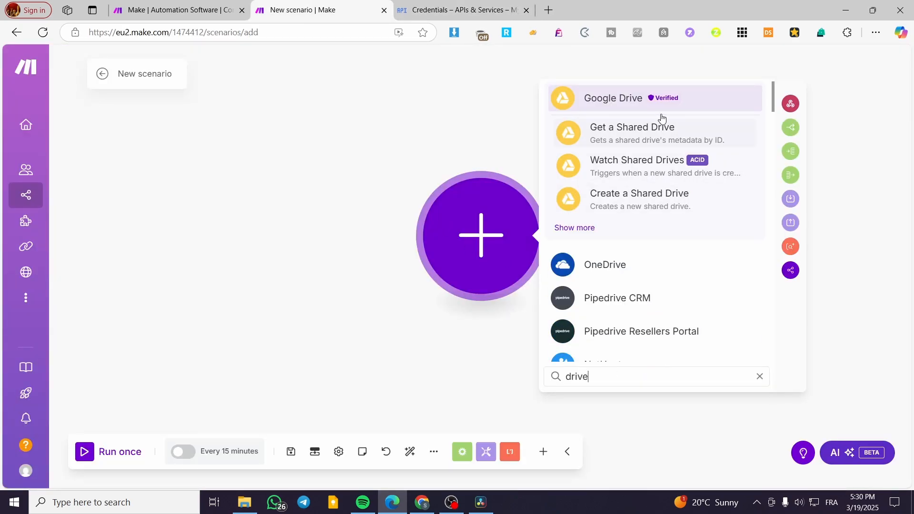
{"action": "left_click", "coordinate": [615, 98]}
{"action": "left_click", "coordinate": [648, 292]}
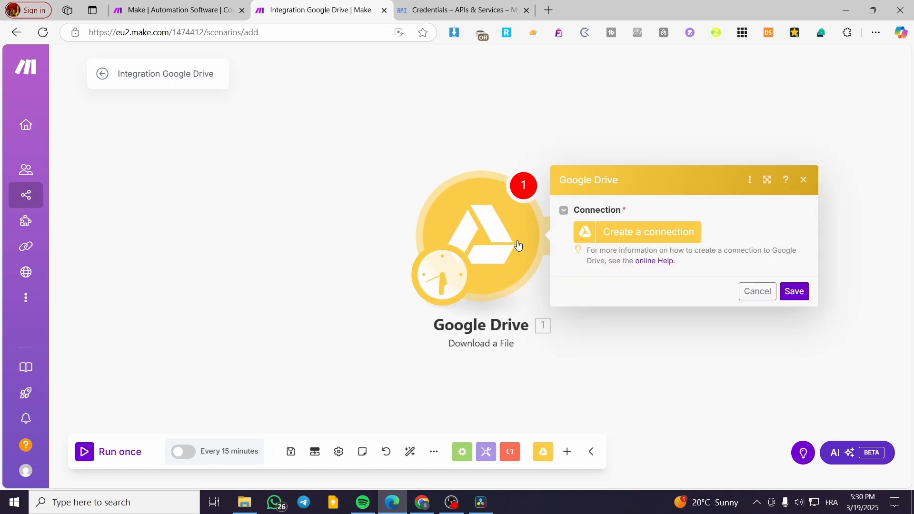
Start a new connection for the Google Drive module, show its advanced settings, and paste the client secret.
{"action": "left_click", "coordinate": [583, 233]}
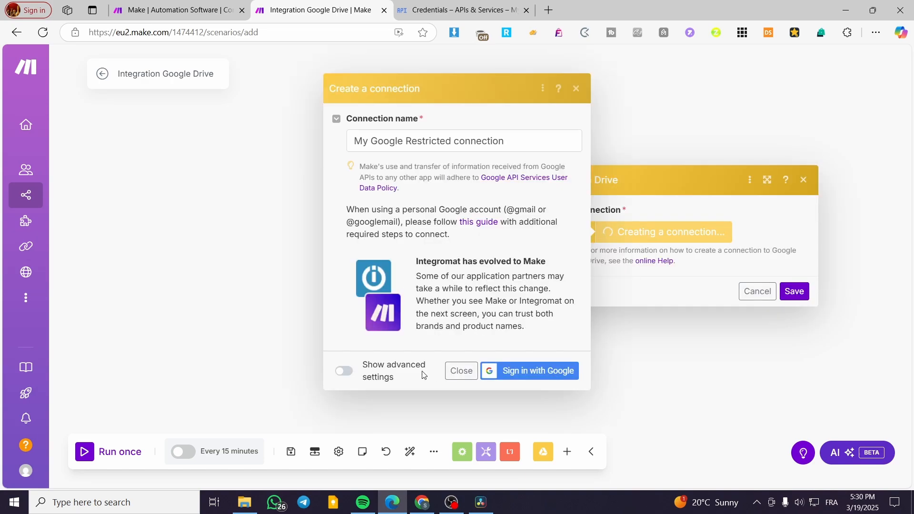
{"action": "left_click", "coordinate": [344, 371]}
{"action": "left_click", "coordinate": [438, 309]}
{"action": "key", "text": "ctrl+v"}
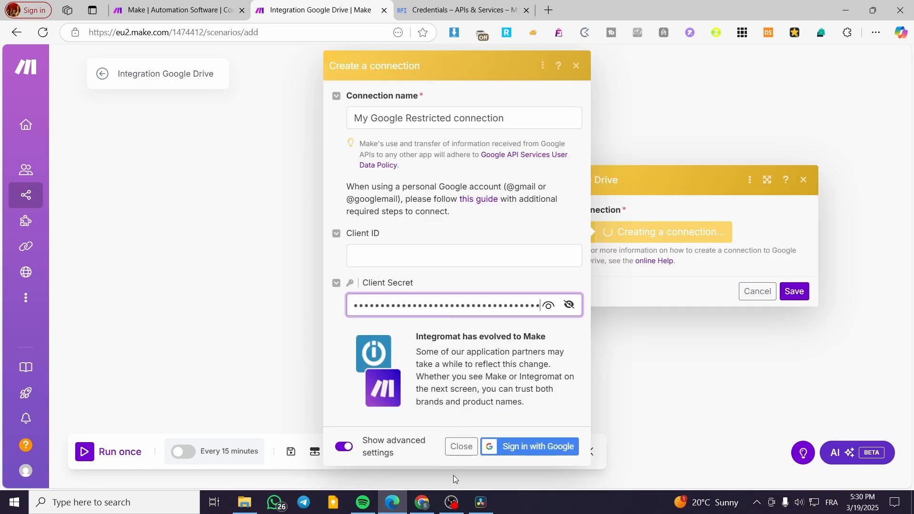
Copy the Web client 1 client ID from Google Cloud, paste it into the Make connection, and try to sign in with Google.
{"action": "left_click", "coordinate": [429, 10]}
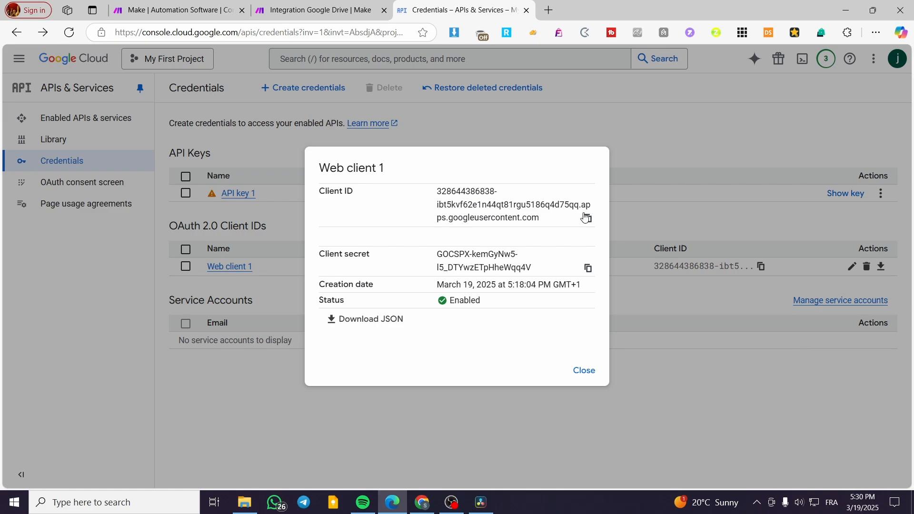
{"action": "left_click", "coordinate": [587, 218]}
{"action": "left_click", "coordinate": [314, 10]}
{"action": "left_click", "coordinate": [427, 258]}
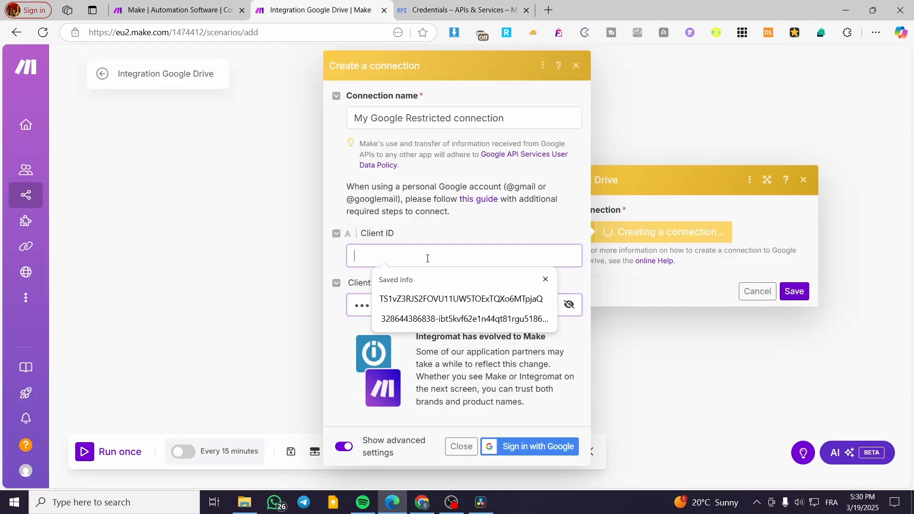
{"action": "key", "text": "ctrl+v"}
{"action": "left_click", "coordinate": [535, 446]}
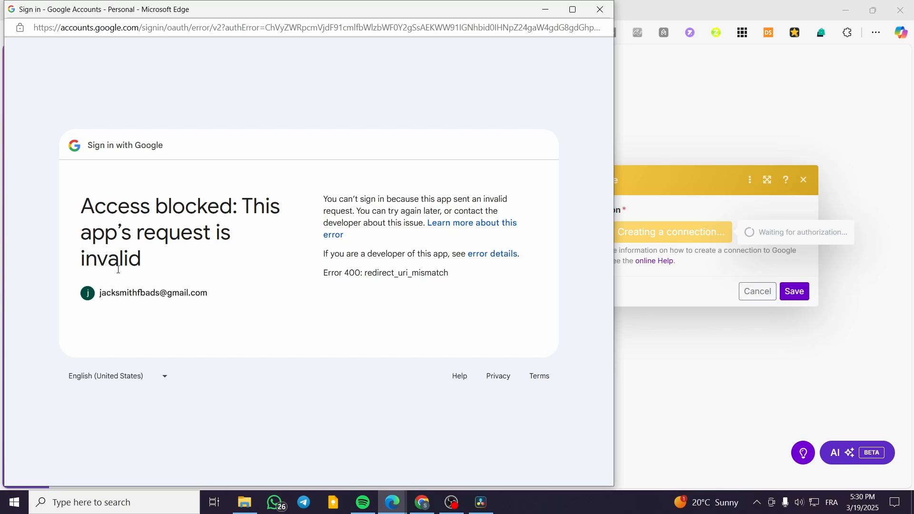
Close the Google sign-in window and cancel the pending connection and the Google Drive module settings.
{"action": "left_click", "coordinate": [600, 9]}
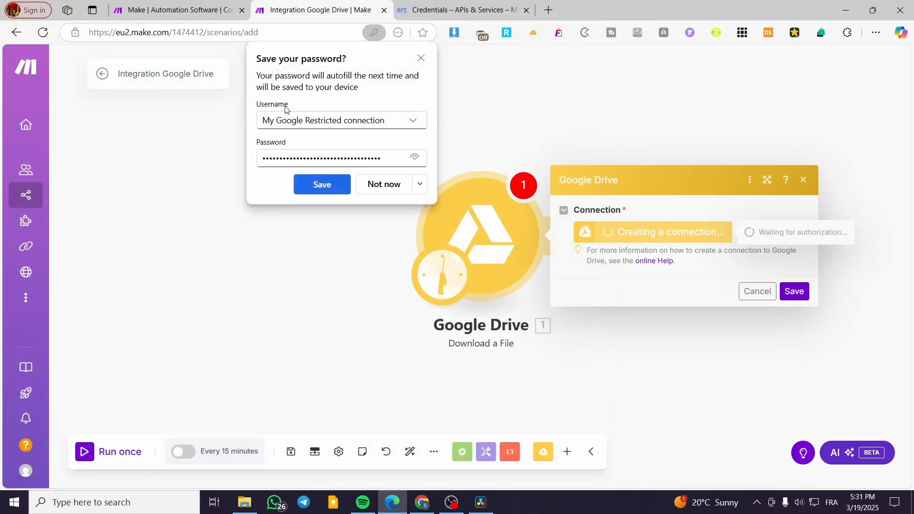
{"action": "left_click", "coordinate": [404, 4]}
{"action": "left_click", "coordinate": [335, 4]}
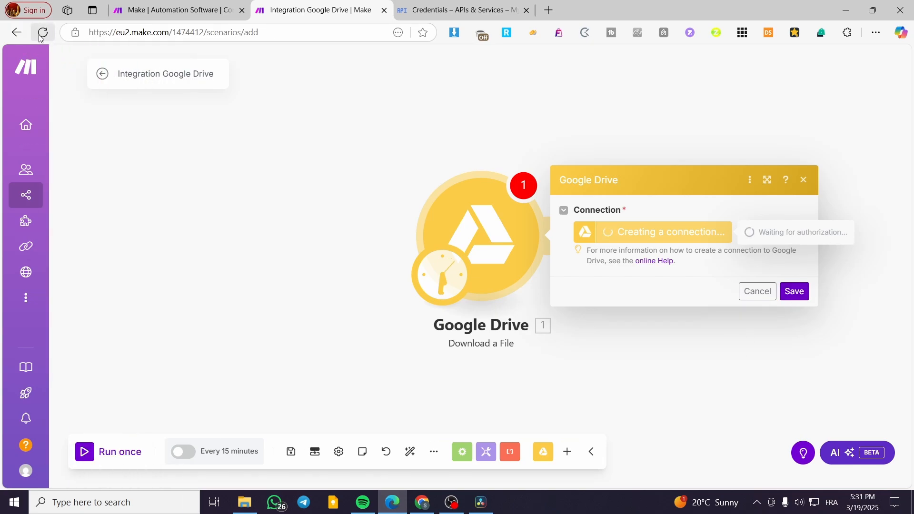
{"action": "left_click", "coordinate": [804, 180]}
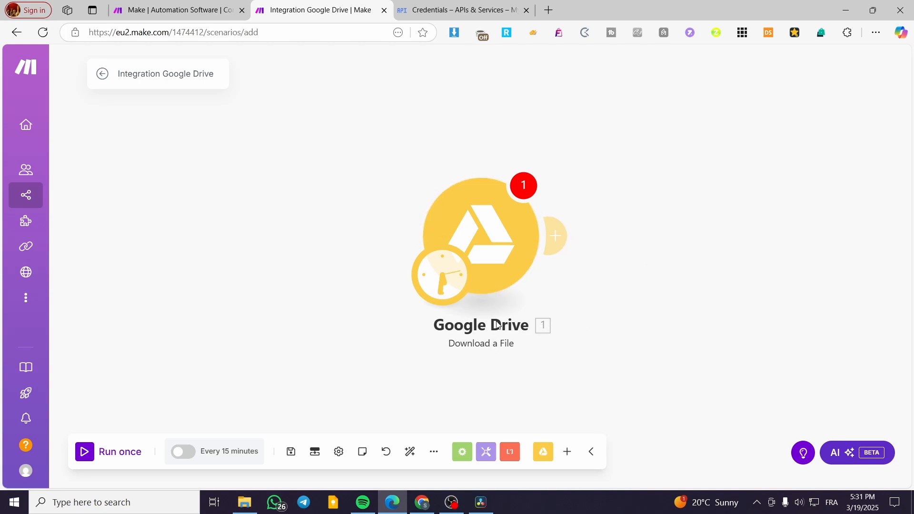
{"action": "left_click", "coordinate": [490, 281]}
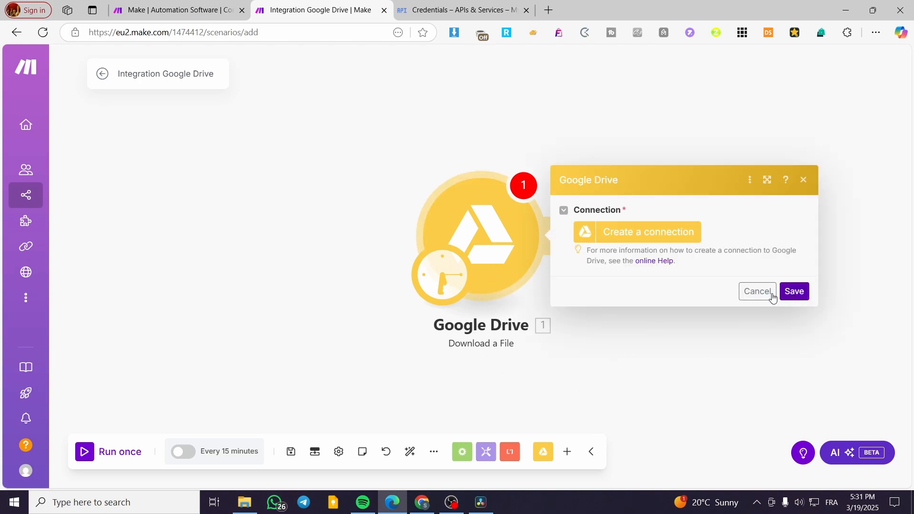
{"action": "left_click", "coordinate": [756, 291]}
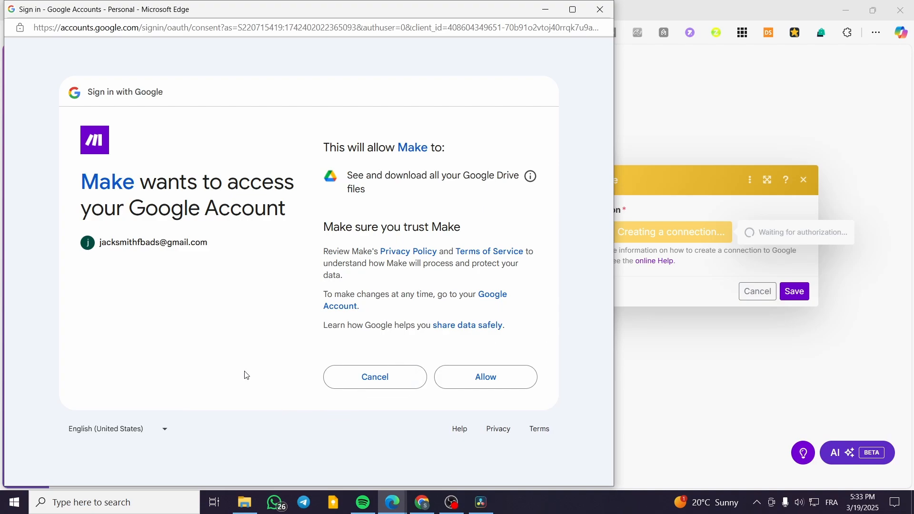
Allow Make to see and download all Google Drive files, and close the connection dialog.
{"action": "left_click", "coordinate": [500, 377]}
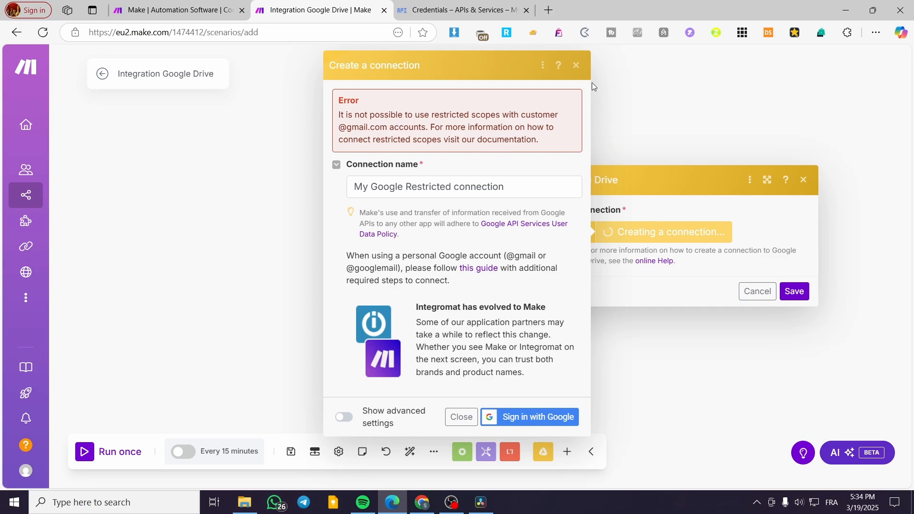
{"action": "left_click", "coordinate": [576, 65]}
Review the authorized redirect URIs of Web client 1, and close the Google Cloud page and the Google Drive module settings.
{"action": "left_click", "coordinate": [448, 6]}
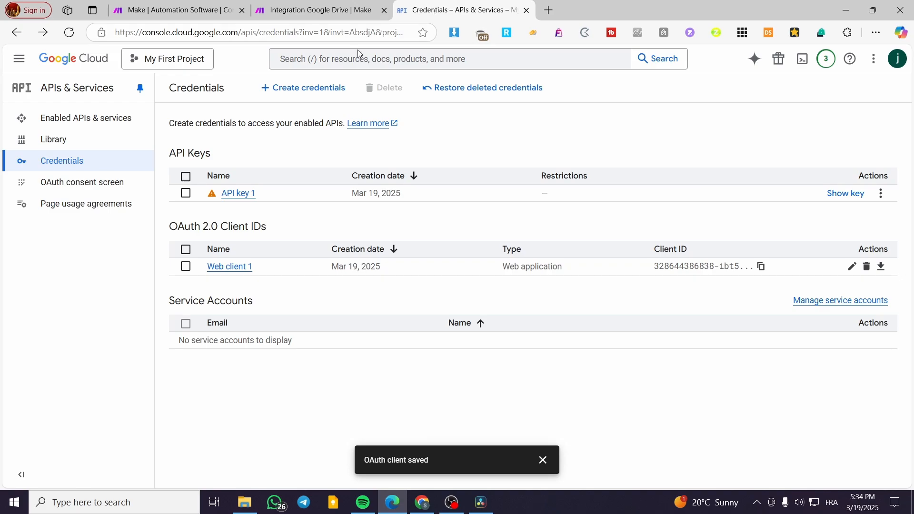
{"action": "left_click", "coordinate": [233, 268]}
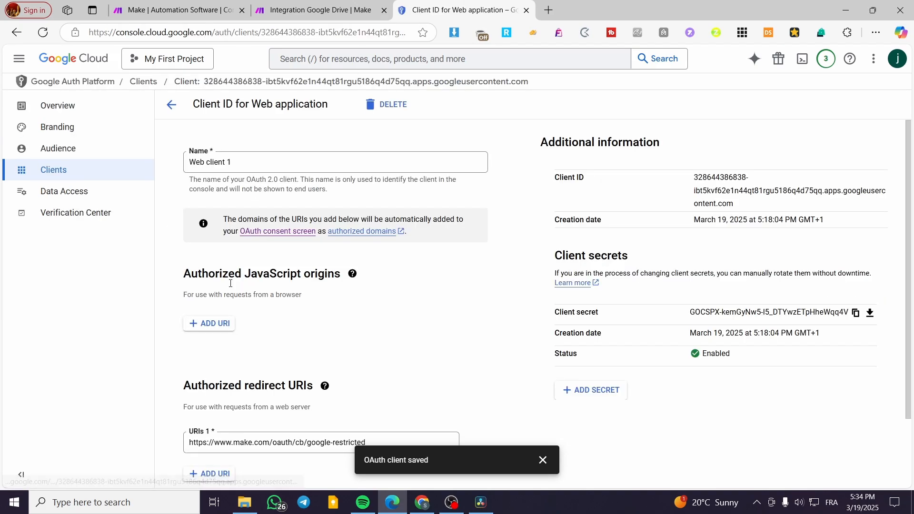
{"action": "scroll", "coordinate": [238, 333], "scroll_direction": "down", "scroll_amount": 2}
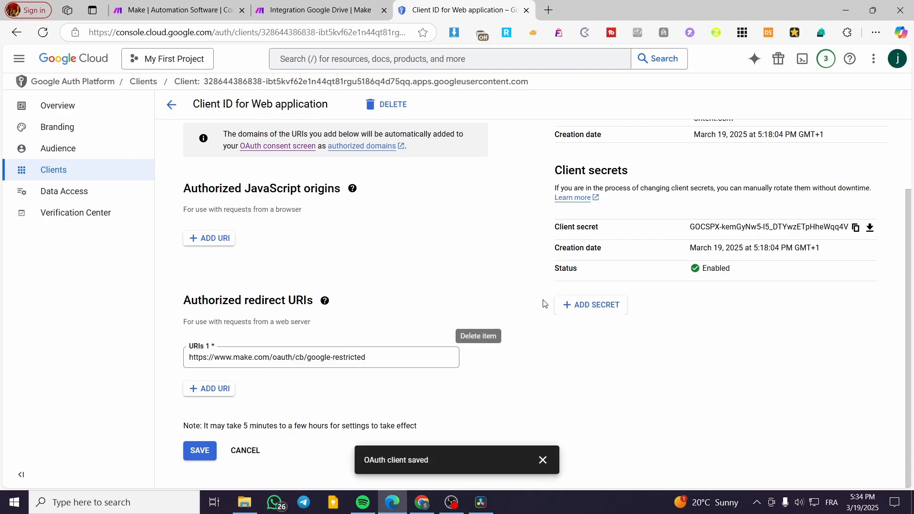
{"action": "left_click", "coordinate": [526, 11]}
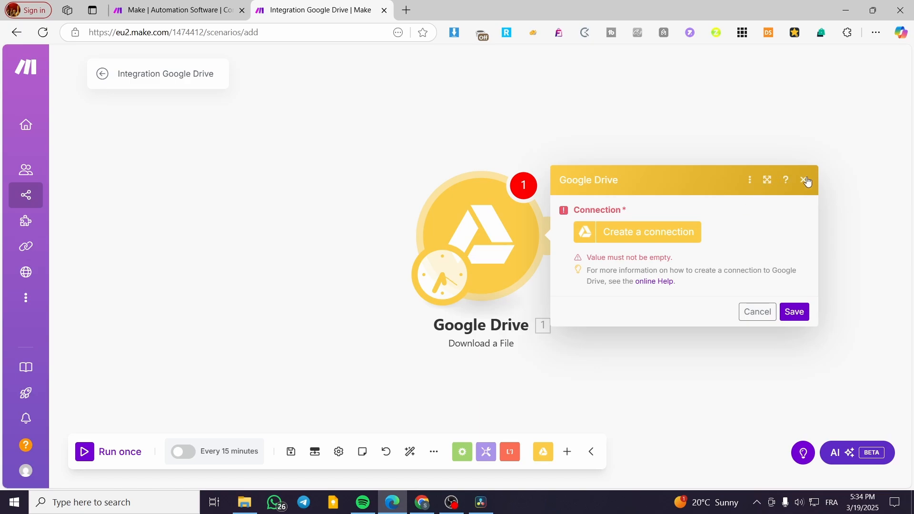
{"action": "left_click", "coordinate": [806, 180]}
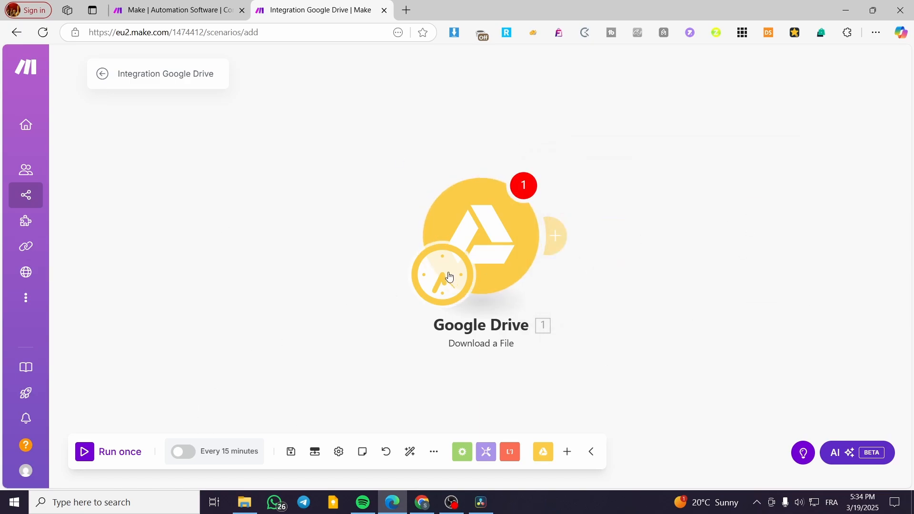